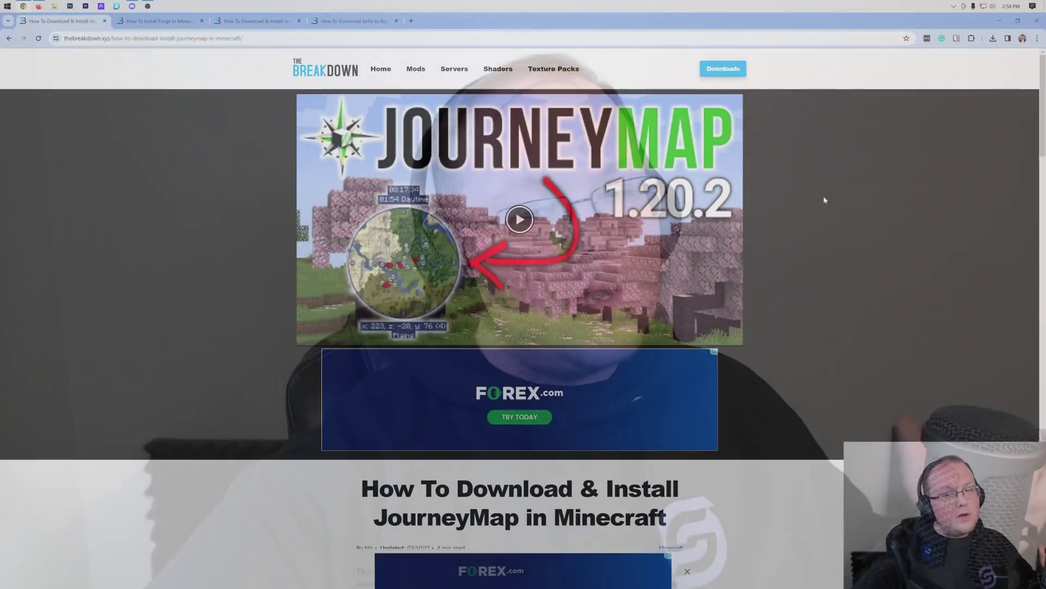
# Open the JourneyMap download page from the JourneyMap installation guide.
pyautogui.scroll(-5, 788, 234)
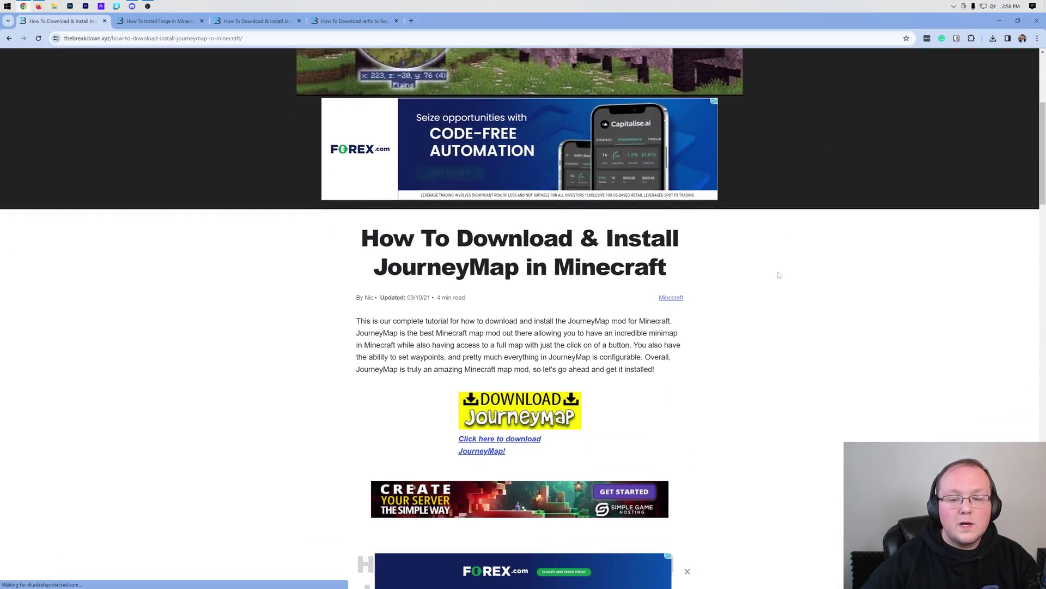
pyautogui.scroll(-2, 780, 275)
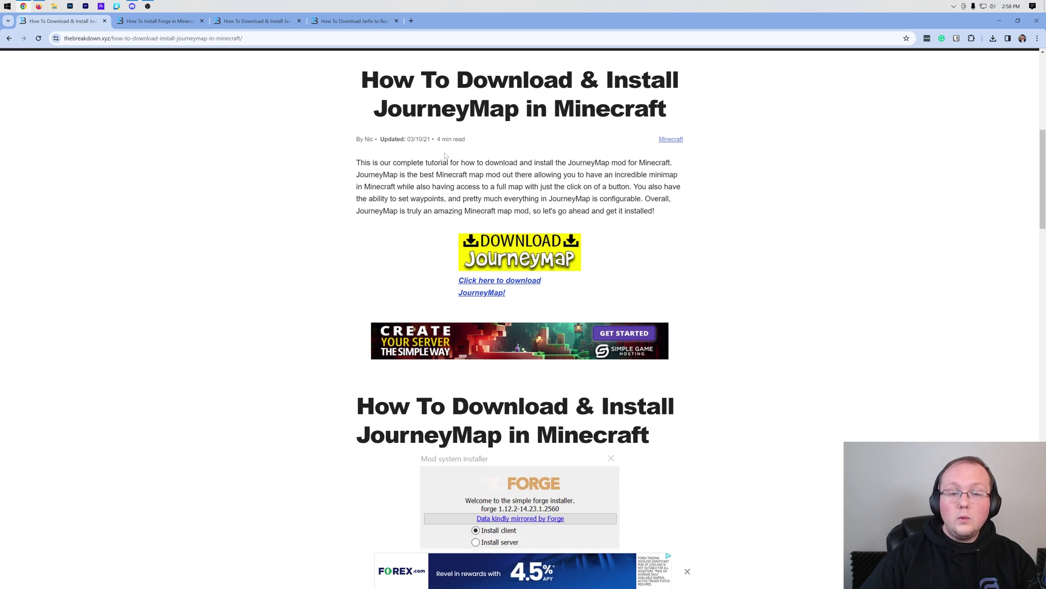
pyautogui.scroll(-6, 445, 156)
pyautogui.scroll(9, 712, 280)
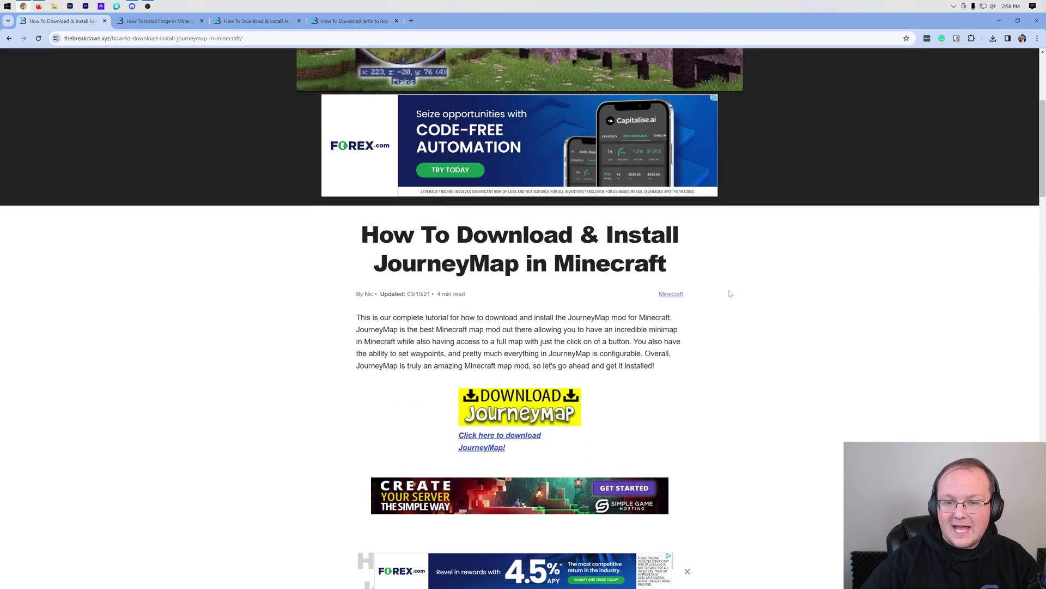
pyautogui.scroll(2, 730, 297)
pyautogui.scroll(-2, 807, 210)
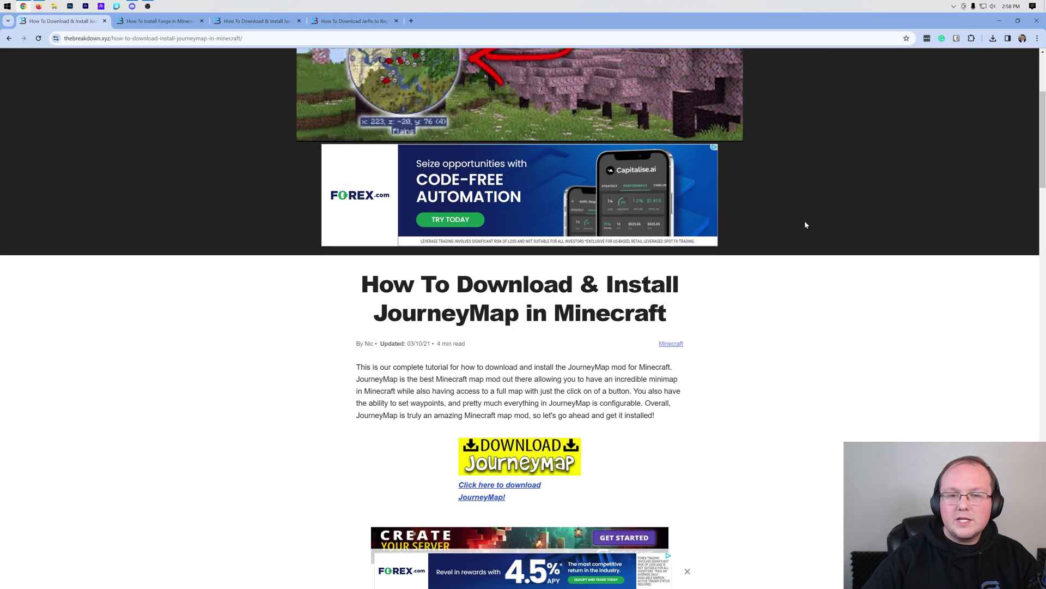
pyautogui.scroll(-2, 806, 224)
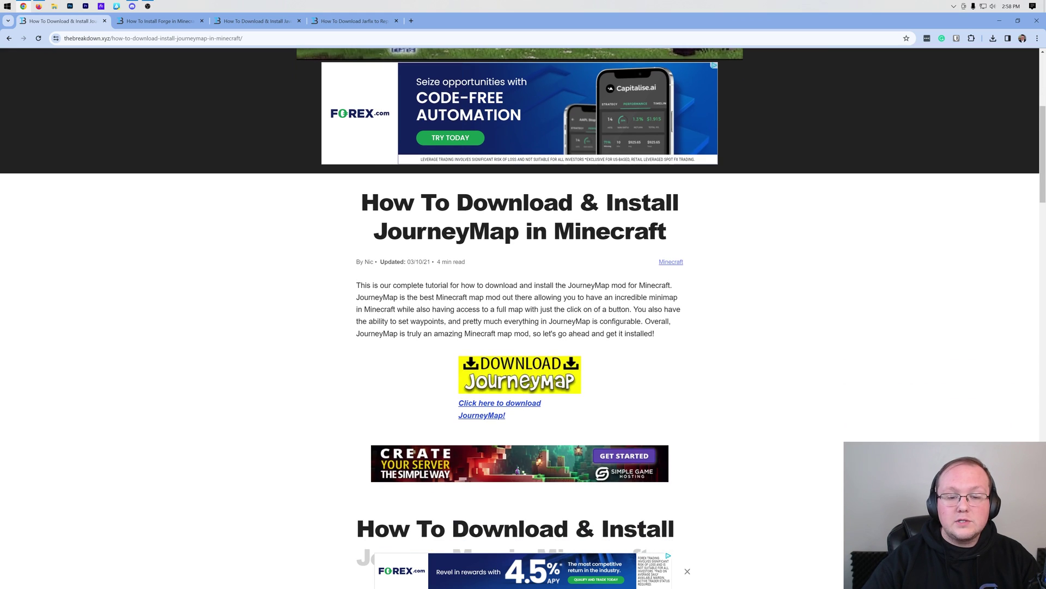
pyautogui.click(518, 382)
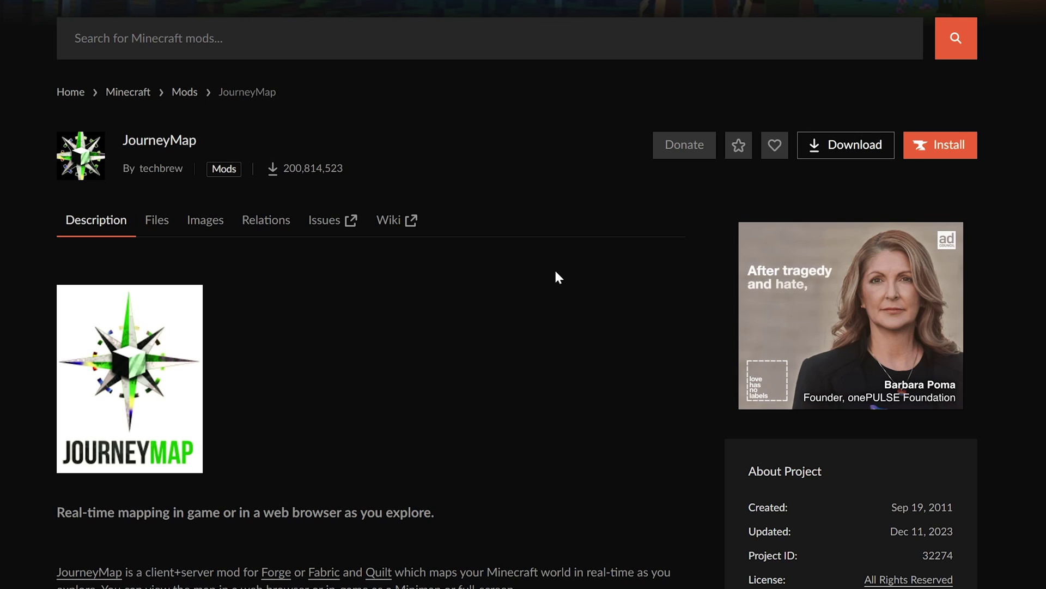
# Download the journeymap-1.20.4-5.9.20-forge file from the mod's file list.
pyautogui.click(146, 221)
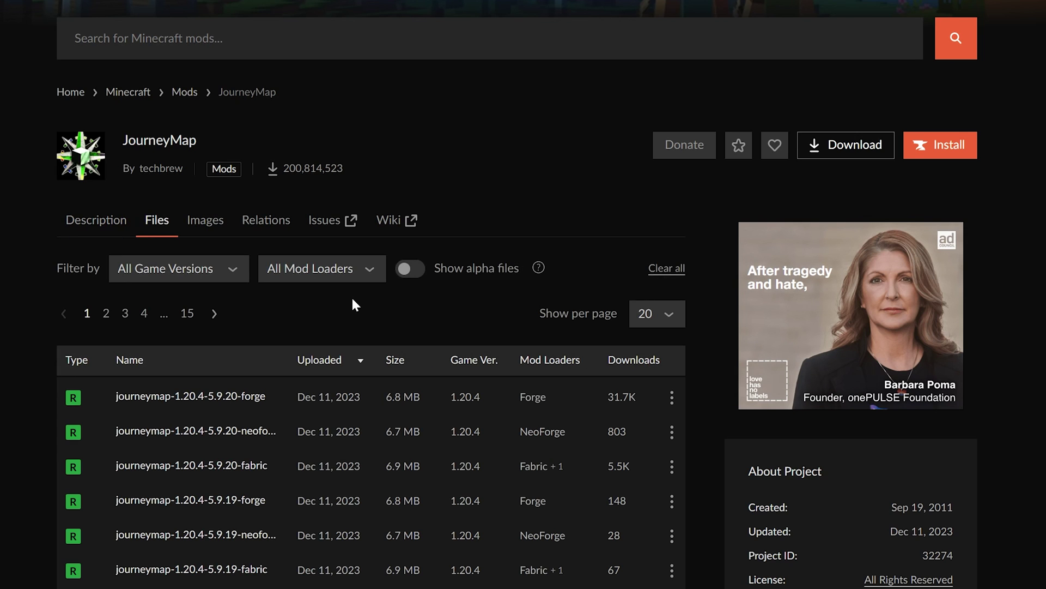
pyautogui.scroll(-2, 355, 305)
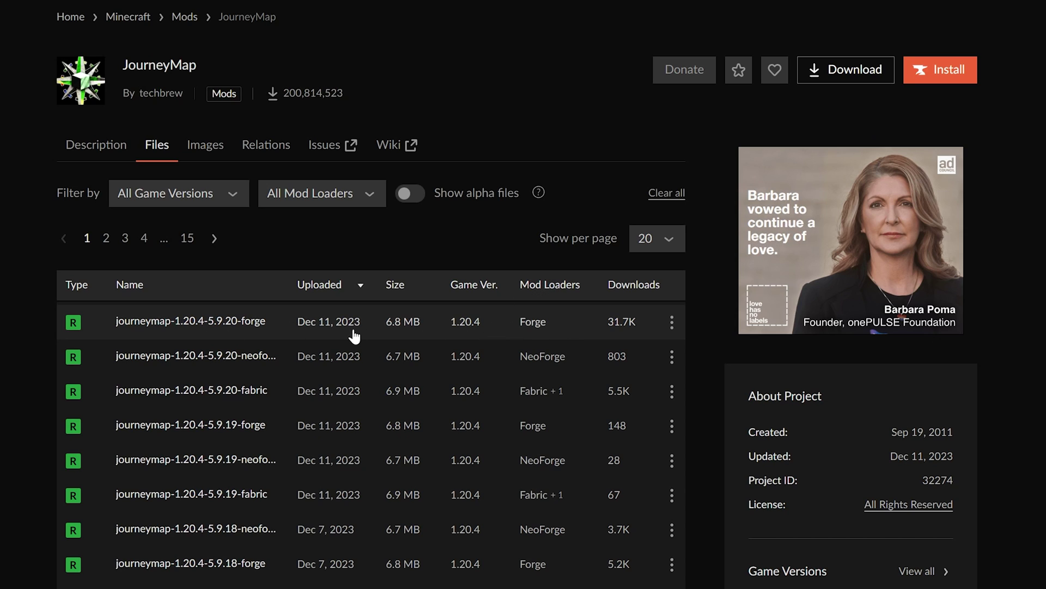
pyautogui.click(671, 321)
pyautogui.click(694, 390)
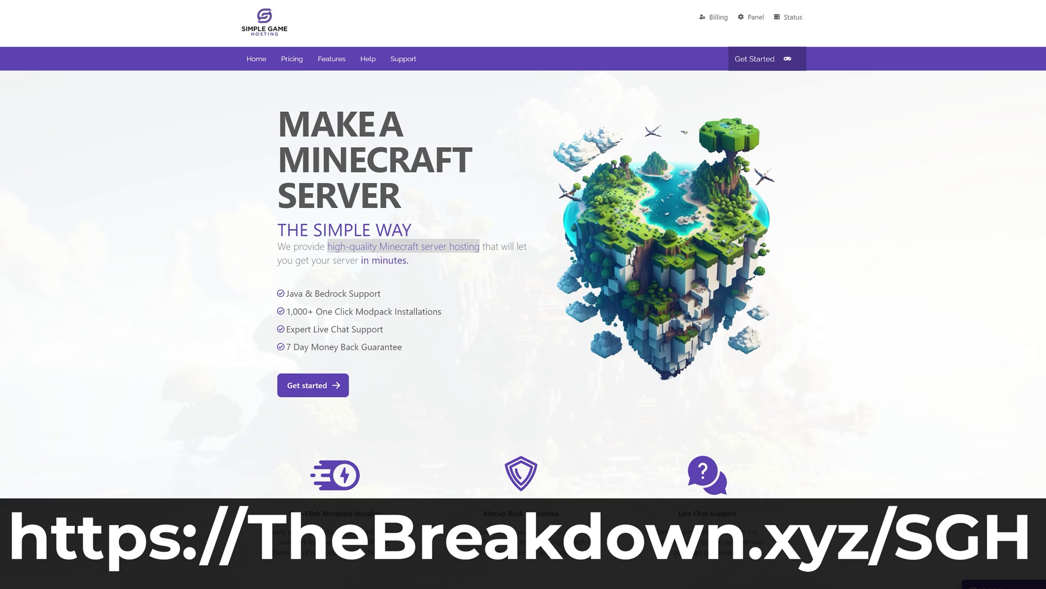
# Look over the Simple Game Hosting features and search its CurseForge modpacks for Pixelmon.
pyautogui.moveTo(286, 329); pyautogui.dragTo(385, 332)
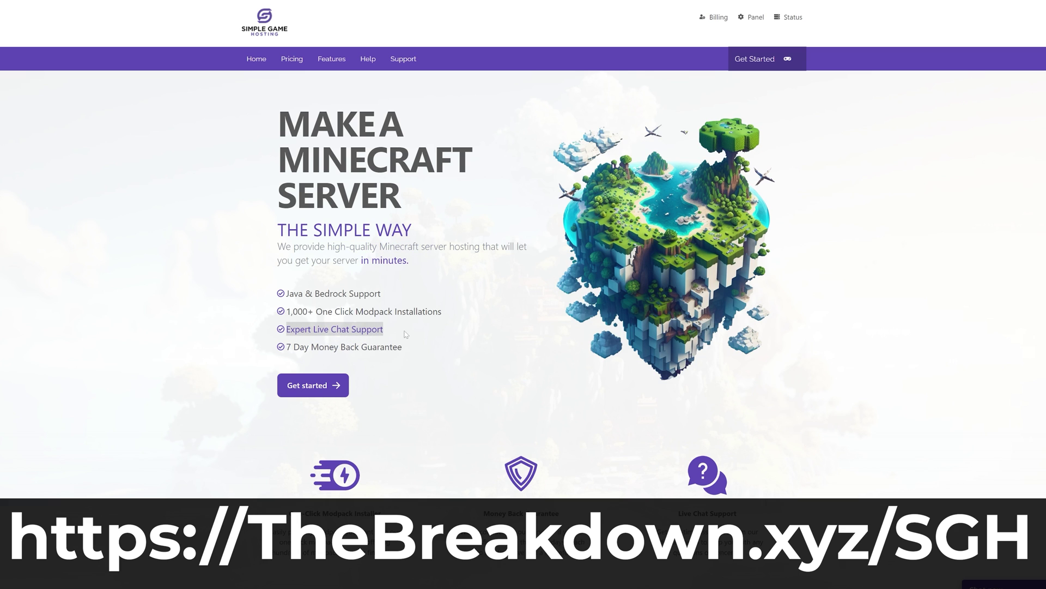
pyautogui.scroll(-4, 408, 334)
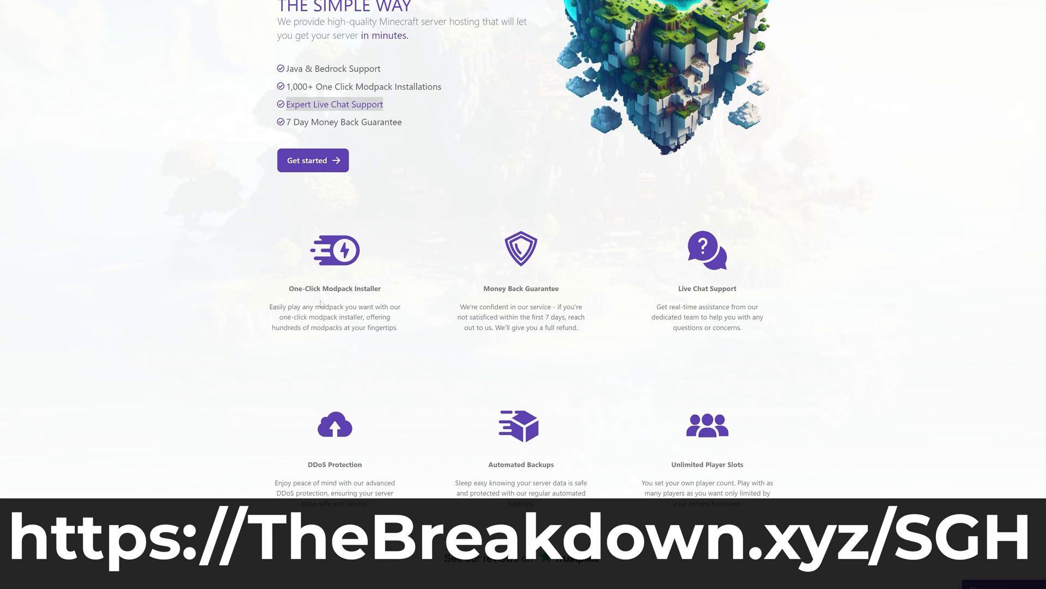
pyautogui.moveTo(289, 289); pyautogui.dragTo(298, 289)
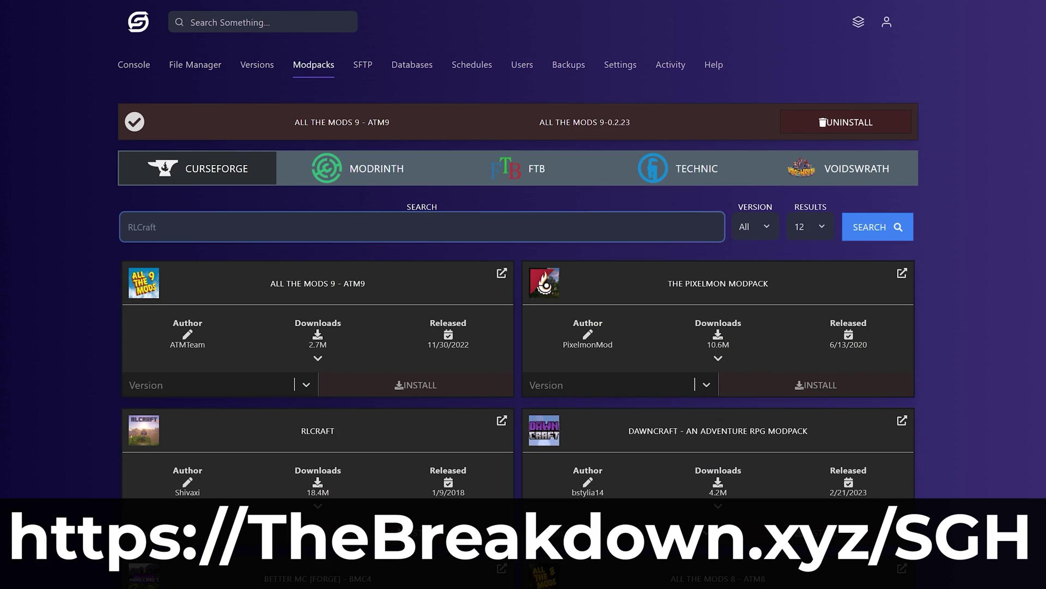
pyautogui.write('Pixelmon')
pyautogui.press('Return')
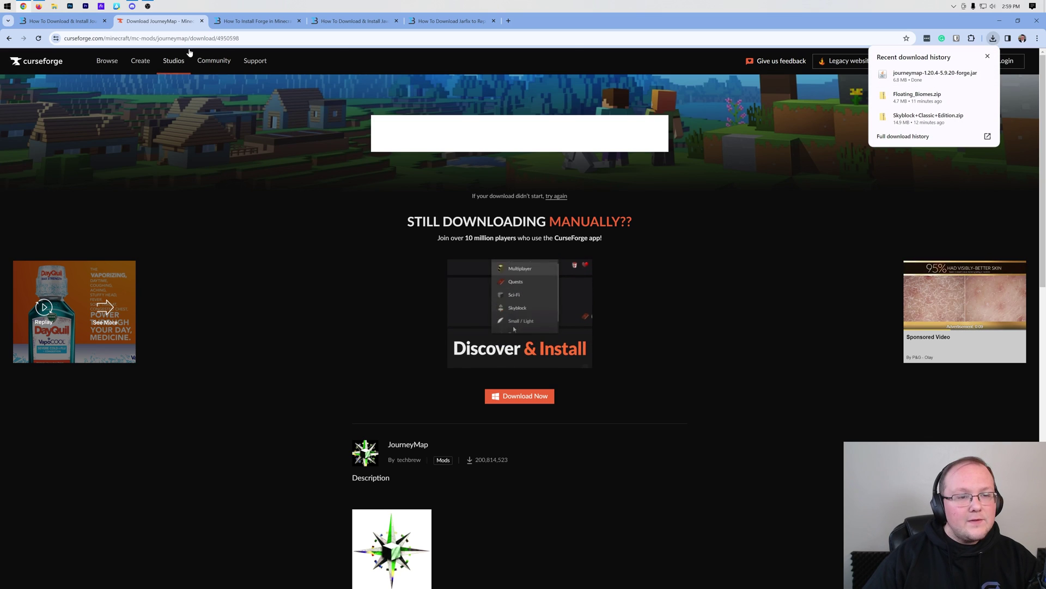
# Switch to the Forge installation guide and open its Forge download page.
pyautogui.click(256, 20)
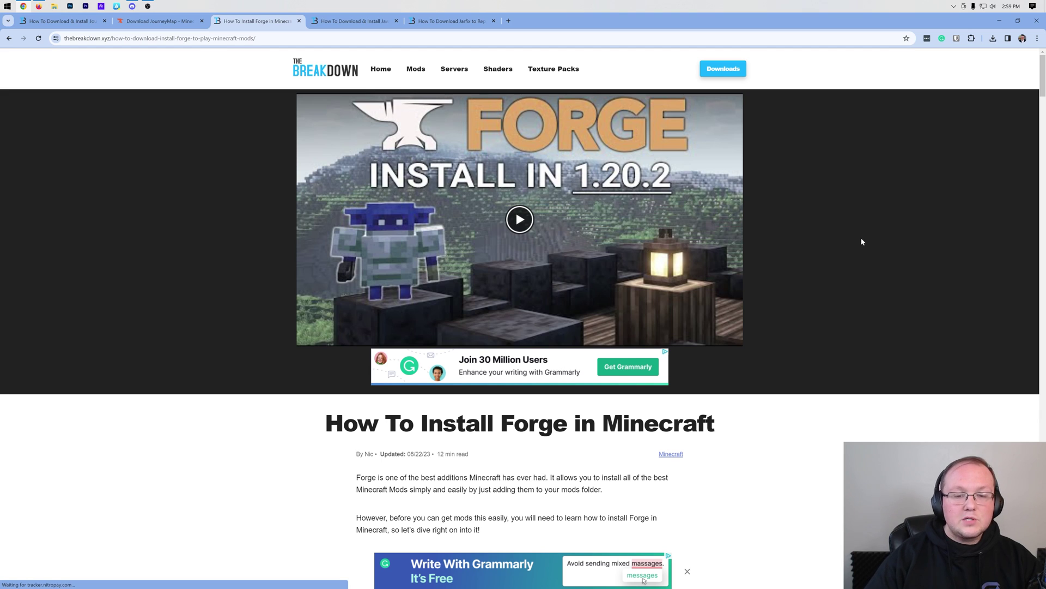
pyautogui.scroll(-5, 776, 255)
pyautogui.scroll(-7, 776, 260)
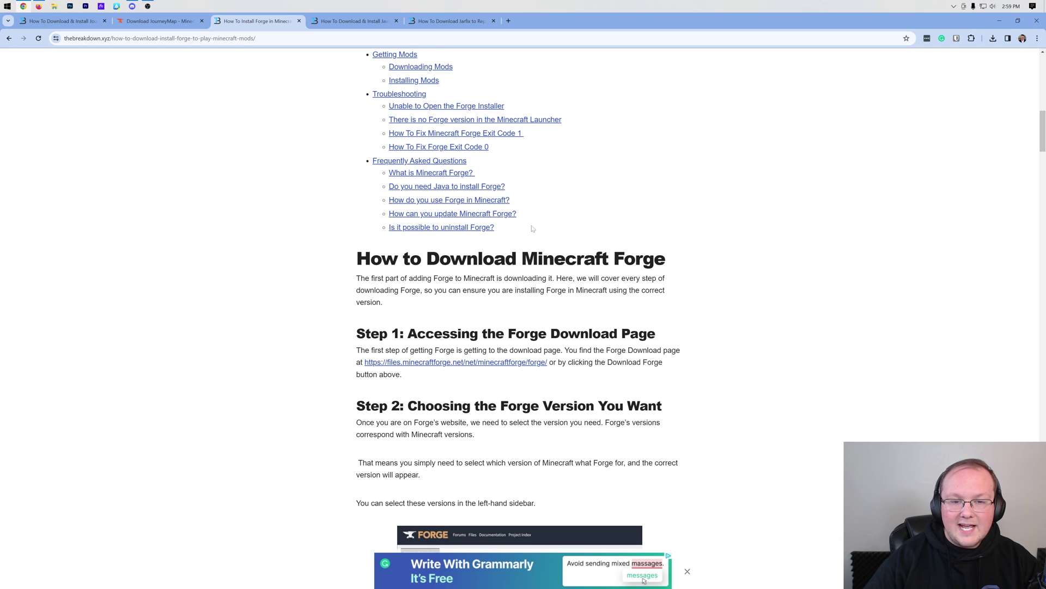
pyautogui.scroll(7, 509, 211)
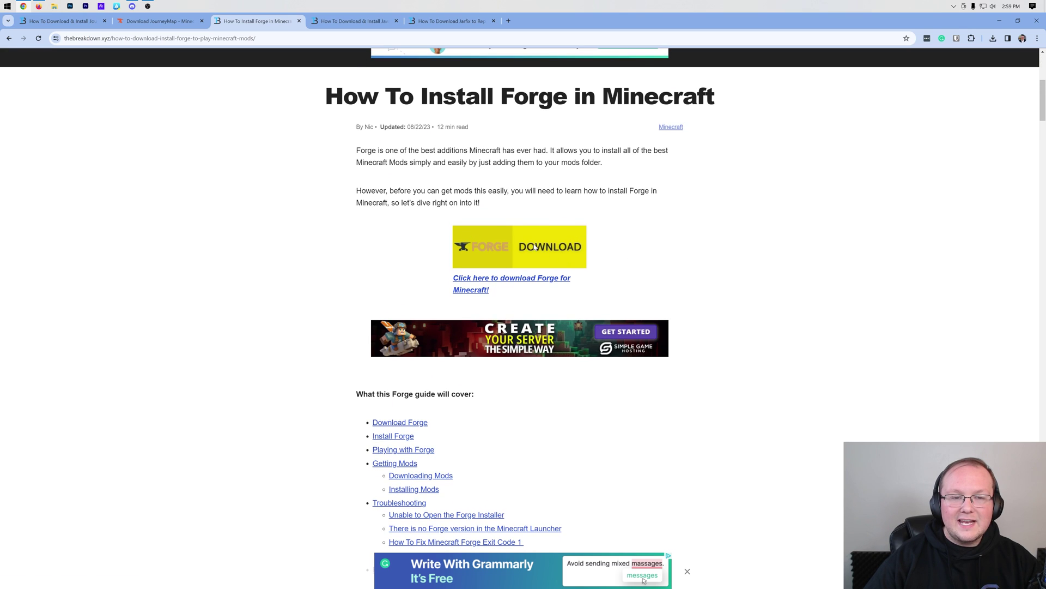
pyautogui.click(544, 251)
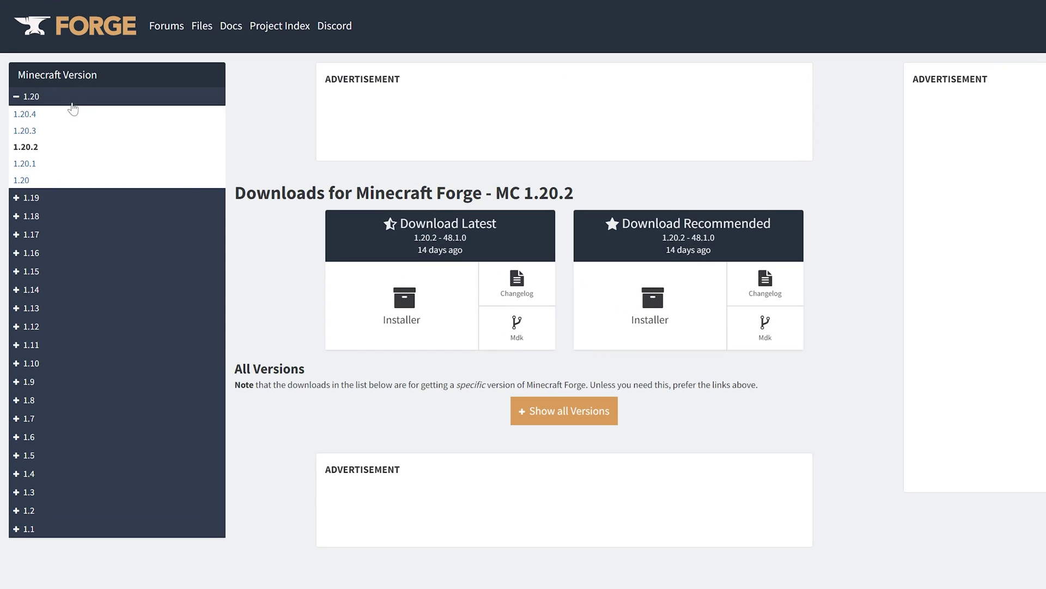
# Show the Forge downloads for Minecraft version 1.20.4.
pyautogui.click(71, 102)
pyautogui.click(48, 102)
pyautogui.click(24, 115)
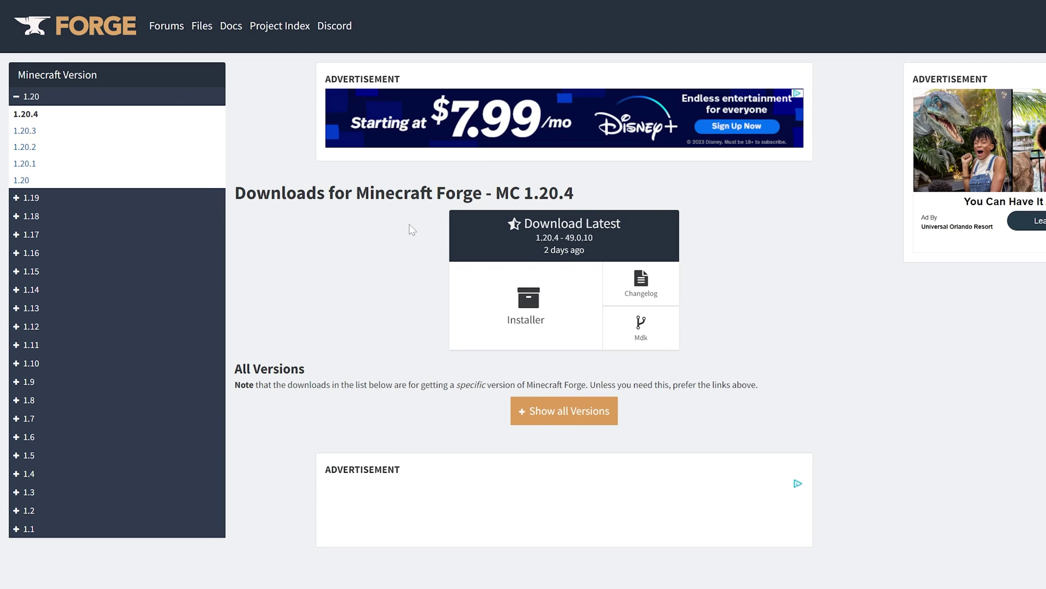
pyautogui.moveTo(495, 193); pyautogui.dragTo(591, 195)
pyautogui.click(589, 190)
# Download the latest Forge 1.20.4 installer, skipping the advertisement page.
pyautogui.click(526, 305)
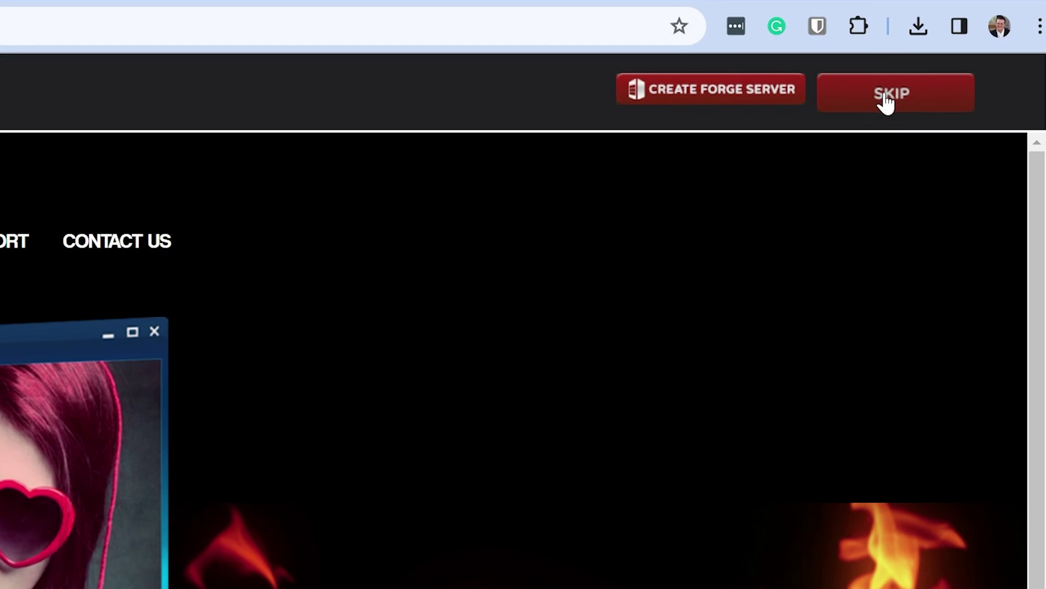
pyautogui.click(885, 100)
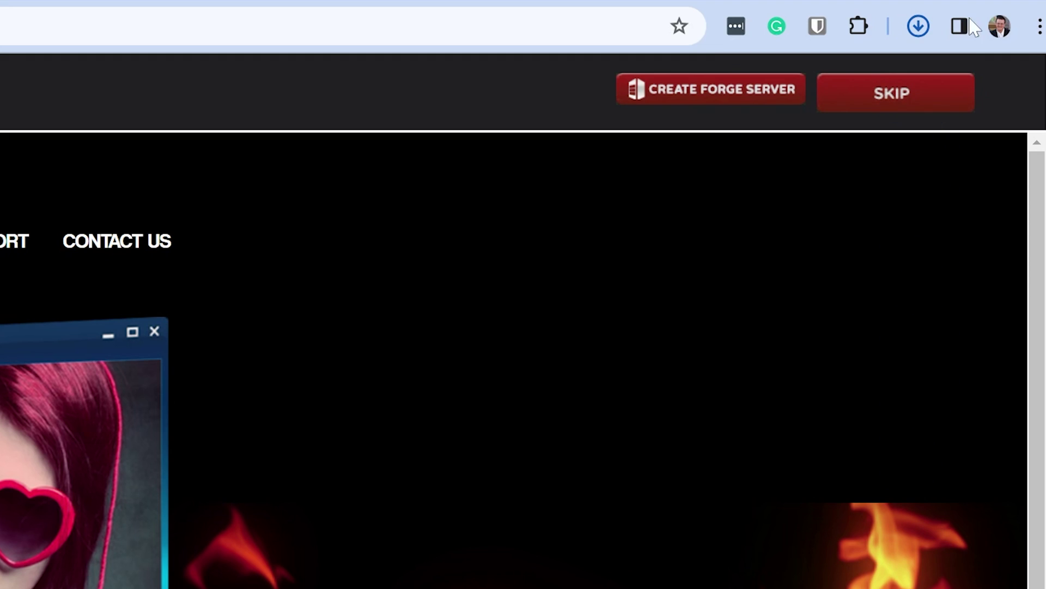
pyautogui.click(919, 26)
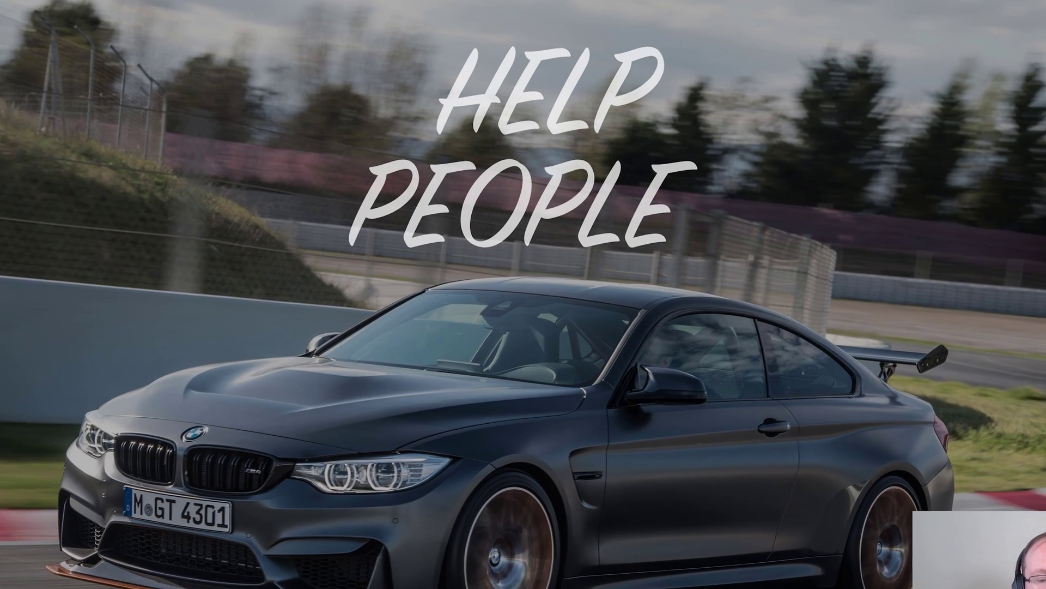
# Move the Forge installer and JourneyMap jar from the Downloads folder to the desktop and arrange them side by side.
pyautogui.press('super+e')
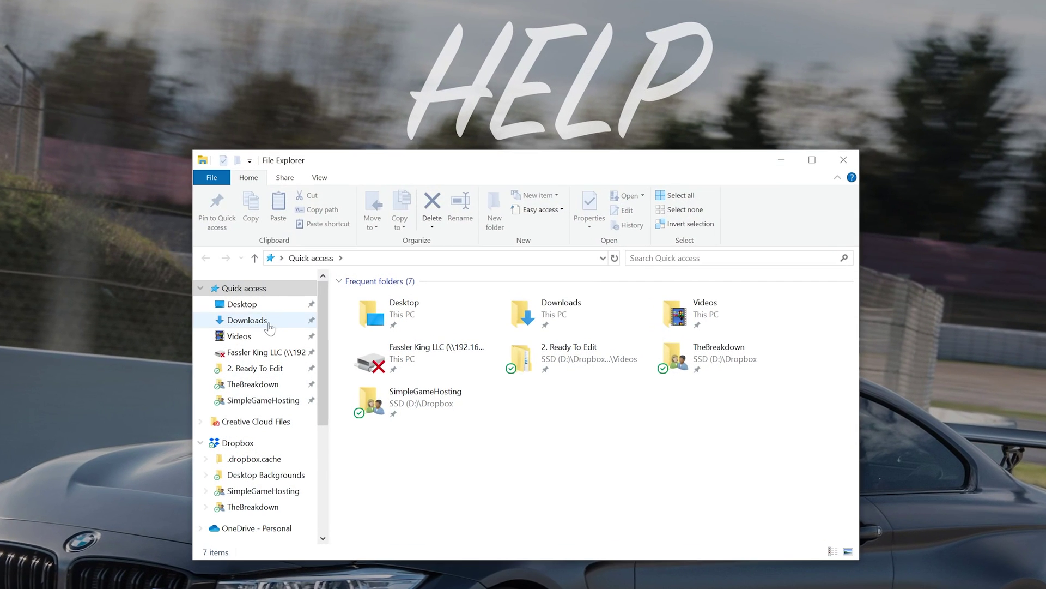
pyautogui.click(266, 327)
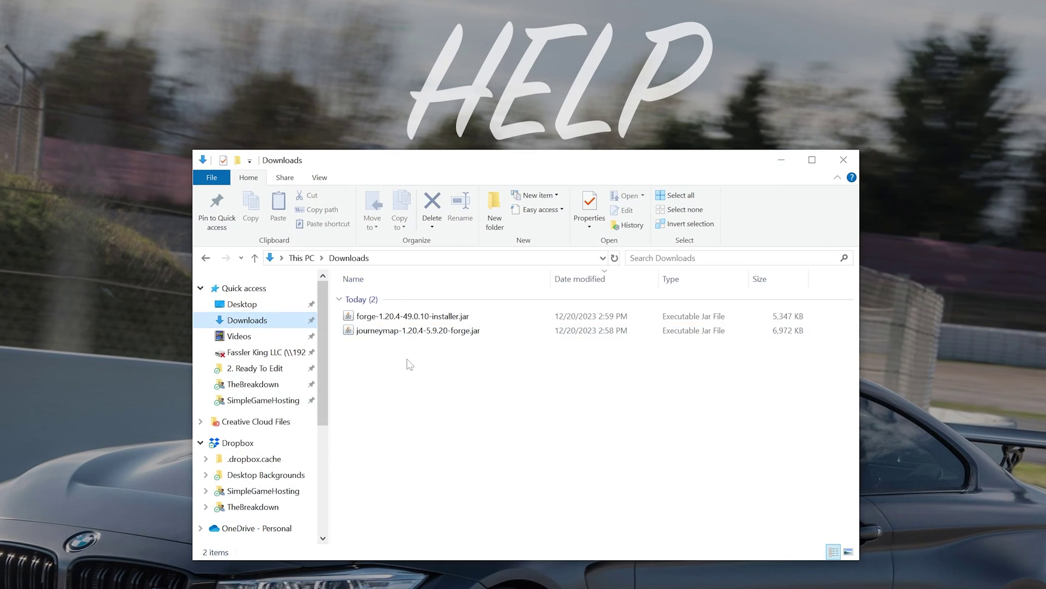
pyautogui.moveTo(407, 359); pyautogui.dragTo(293, 72)
pyautogui.click(849, 159)
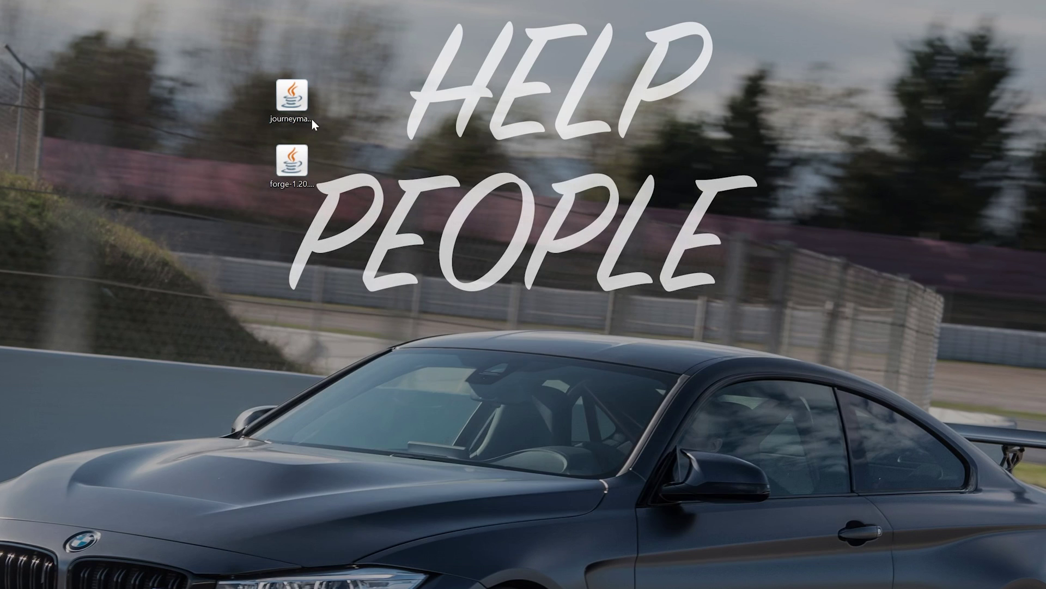
pyautogui.moveTo(177, 81); pyautogui.dragTo(179, 82)
pyautogui.moveTo(309, 162); pyautogui.dragTo(309, 94)
# Open the choice of programs for opening the Forge installer on the desktop.
pyautogui.rightClick(286, 101)
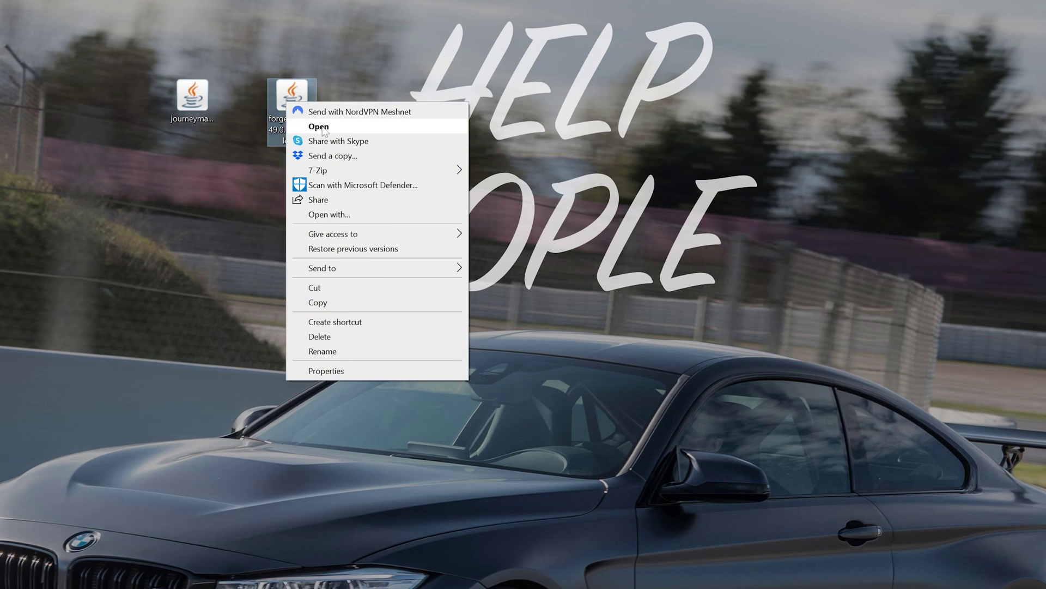
pyautogui.click(349, 214)
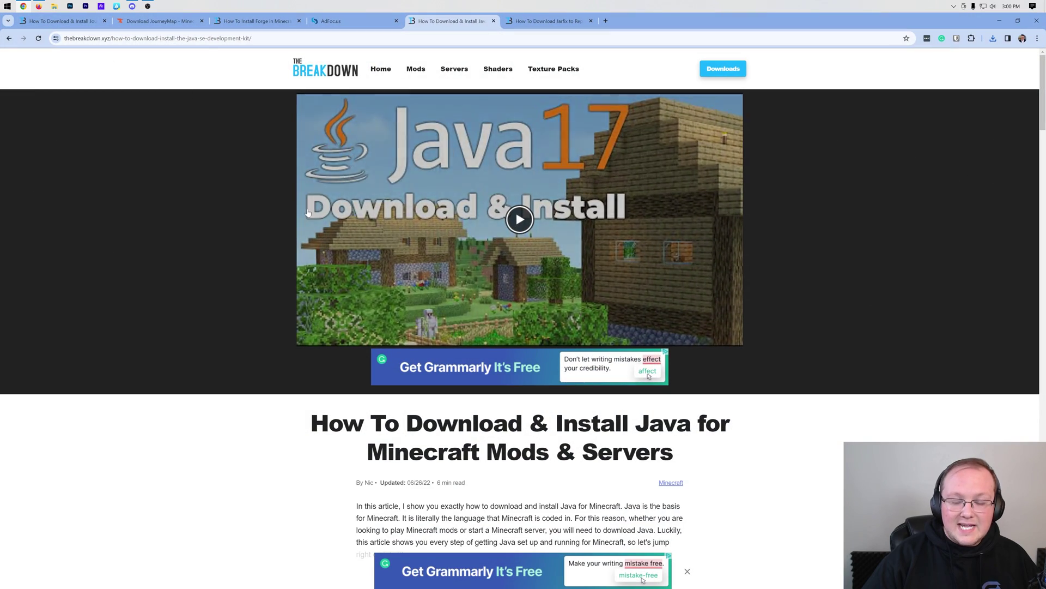
# Examine the Java 17 download guide and the Jarfix guide for repairing .jar files.
pyautogui.scroll(-3, 206, 253)
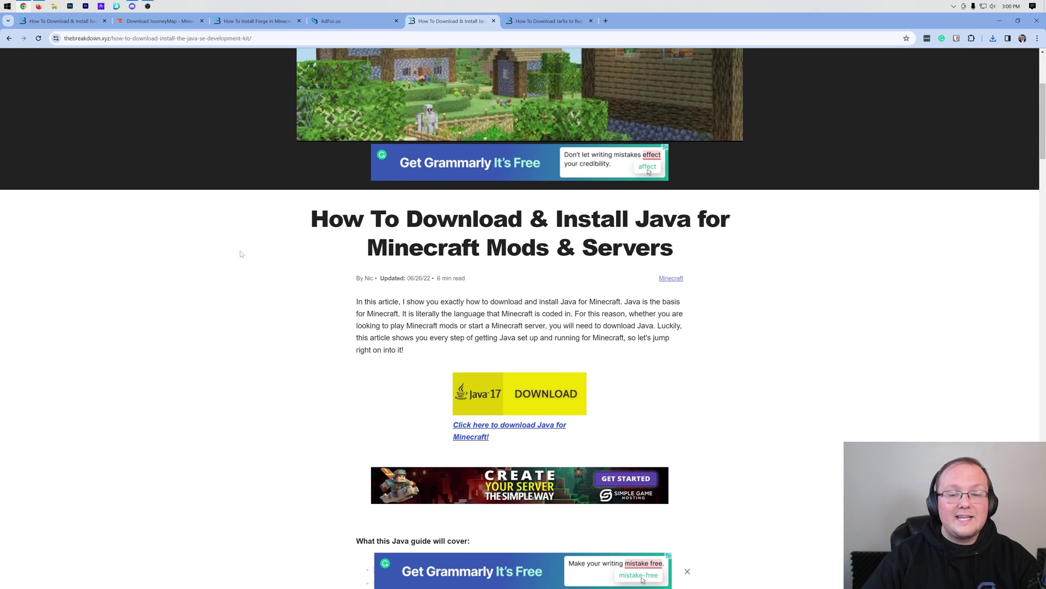
pyautogui.moveTo(549, 248); pyautogui.dragTo(366, 248)
pyautogui.click(371, 245)
pyautogui.scroll(-7, 372, 243)
pyautogui.scroll(10, 375, 250)
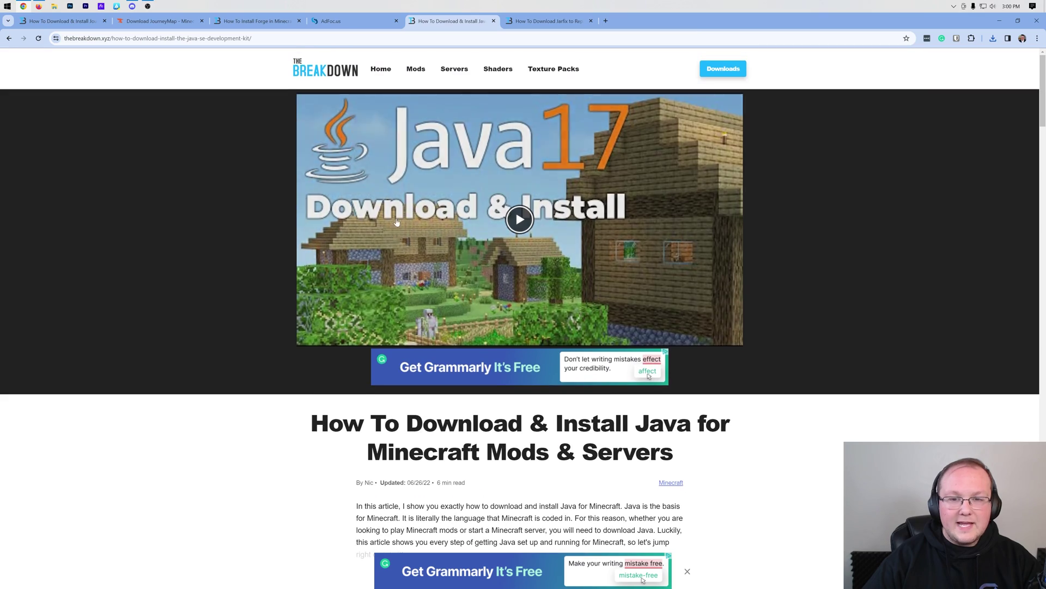
pyautogui.click(534, 25)
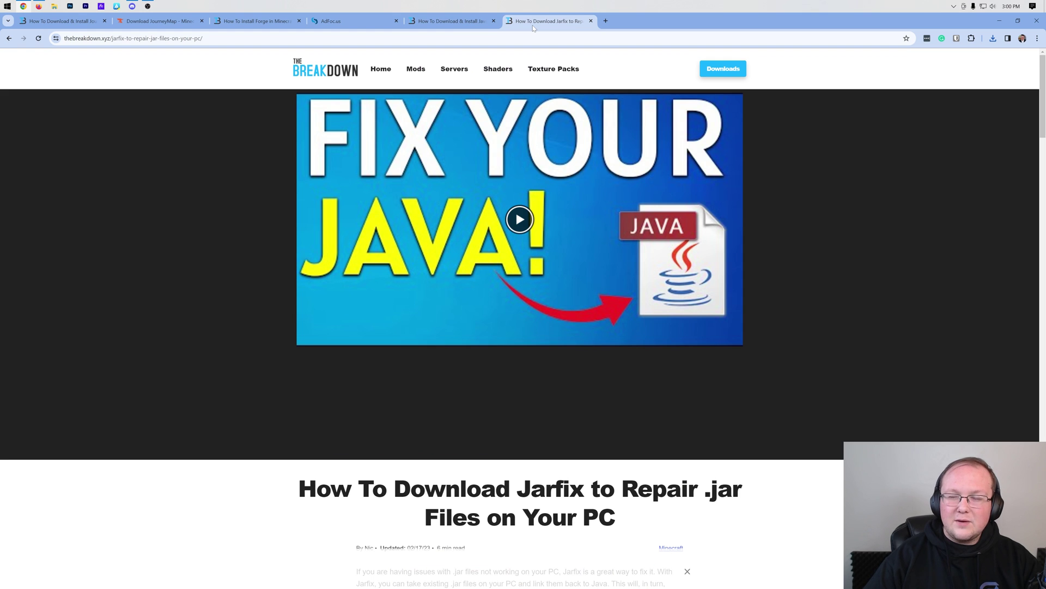
pyautogui.click(499, 23)
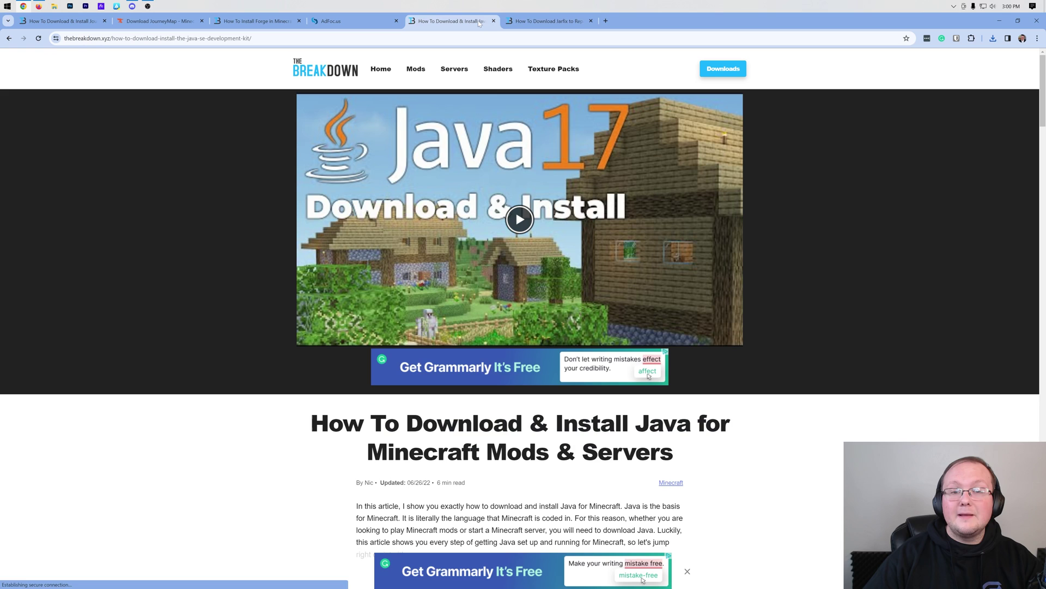
pyautogui.click(534, 26)
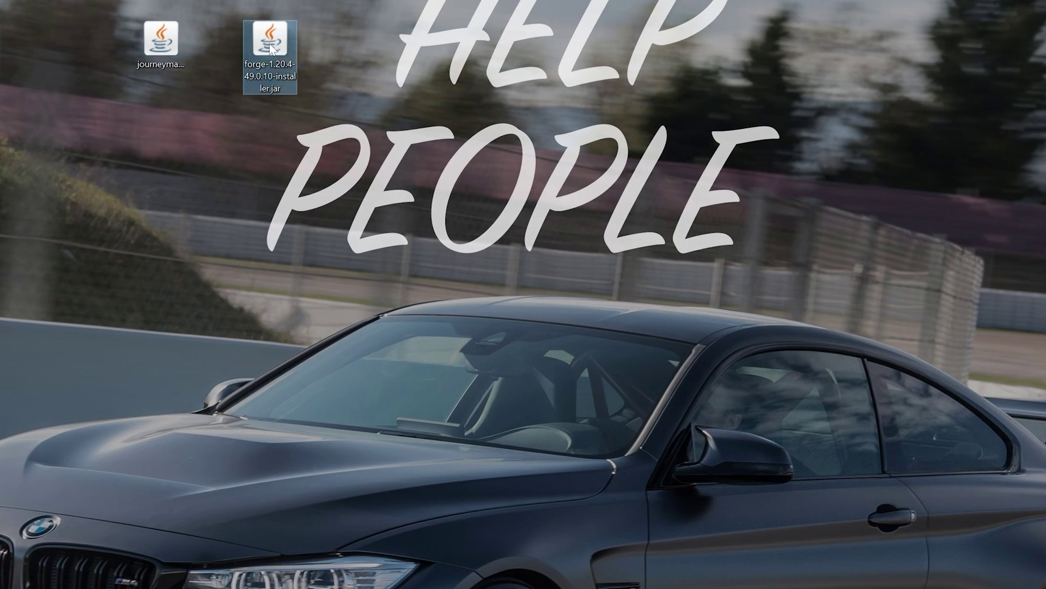
# Run the Forge 1.20.4 installer from the desktop and install the client into the .minecraft folder.
pyautogui.rightClick(288, 54)
pyautogui.click(335, 167)
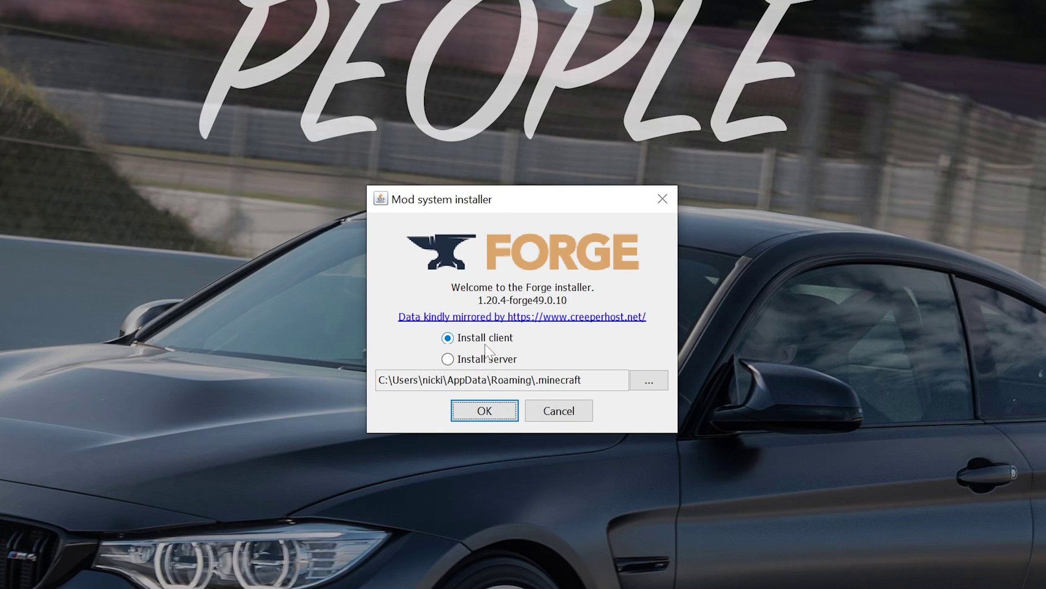
pyautogui.click(490, 414)
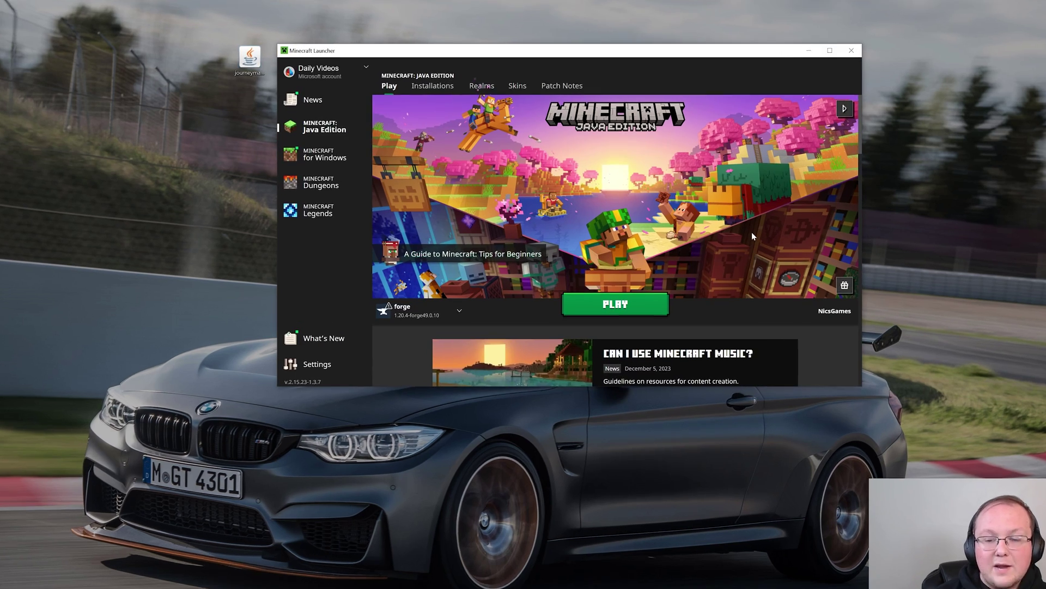
# Select the forge 1.20.4-forge49.0.10 installation for play in the Minecraft Launcher.
pyautogui.click(409, 308)
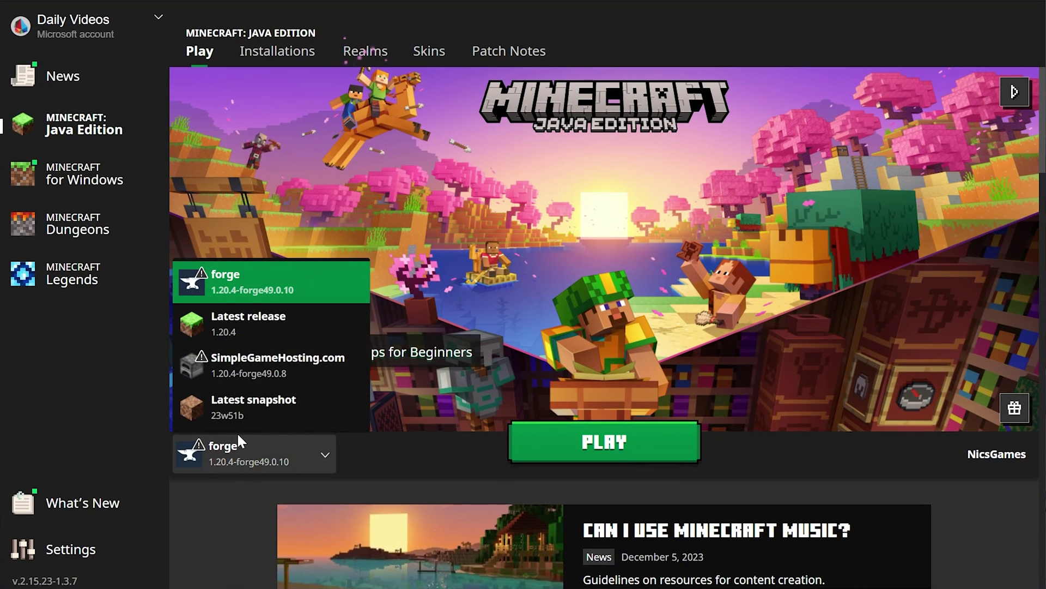
pyautogui.click(242, 294)
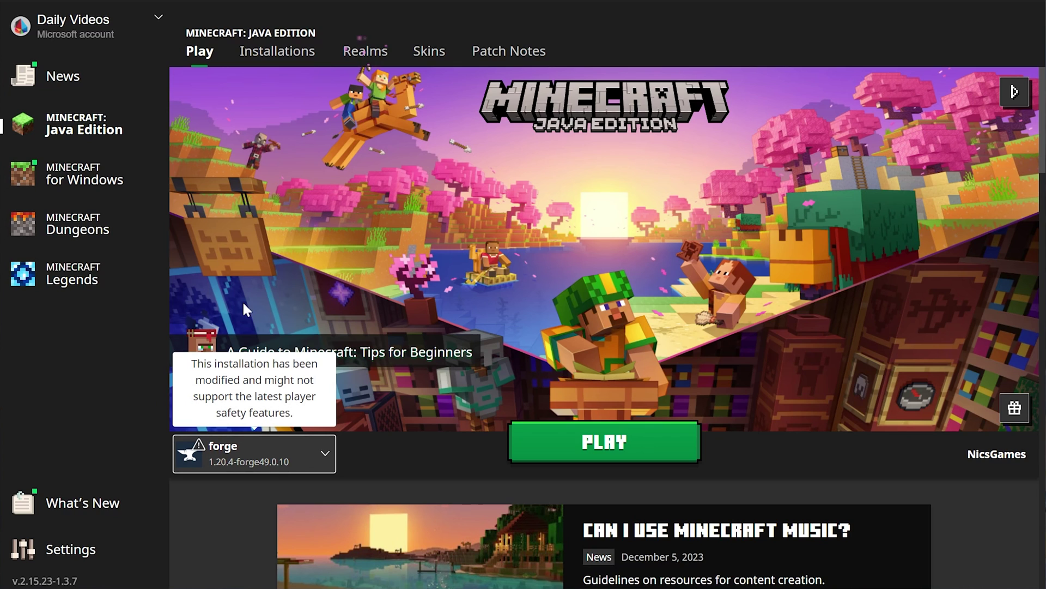
pyautogui.click(563, 444)
pyautogui.click(658, 385)
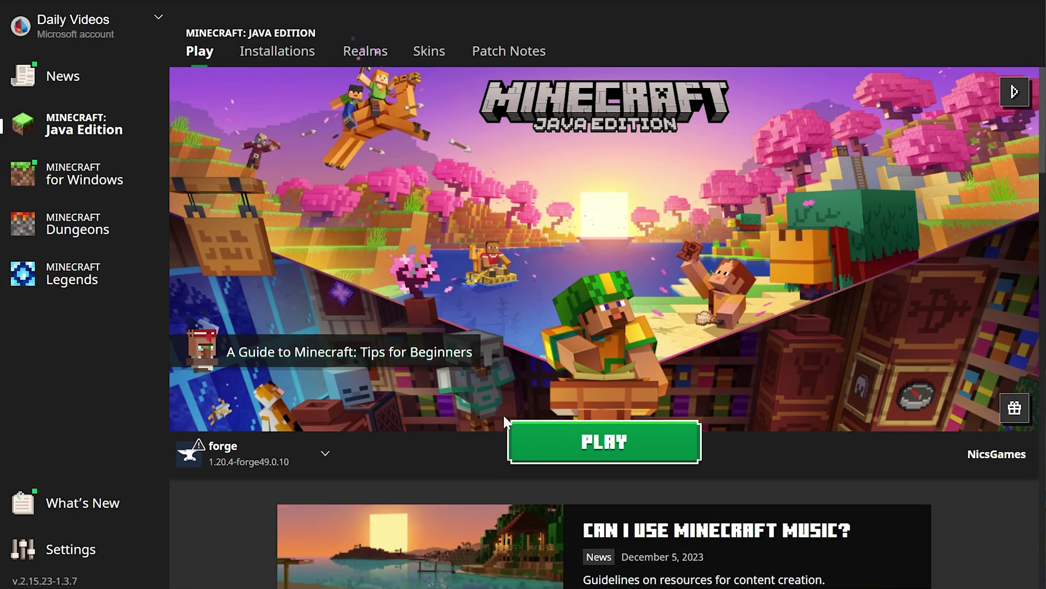
pyautogui.click(251, 461)
pyautogui.click(378, 475)
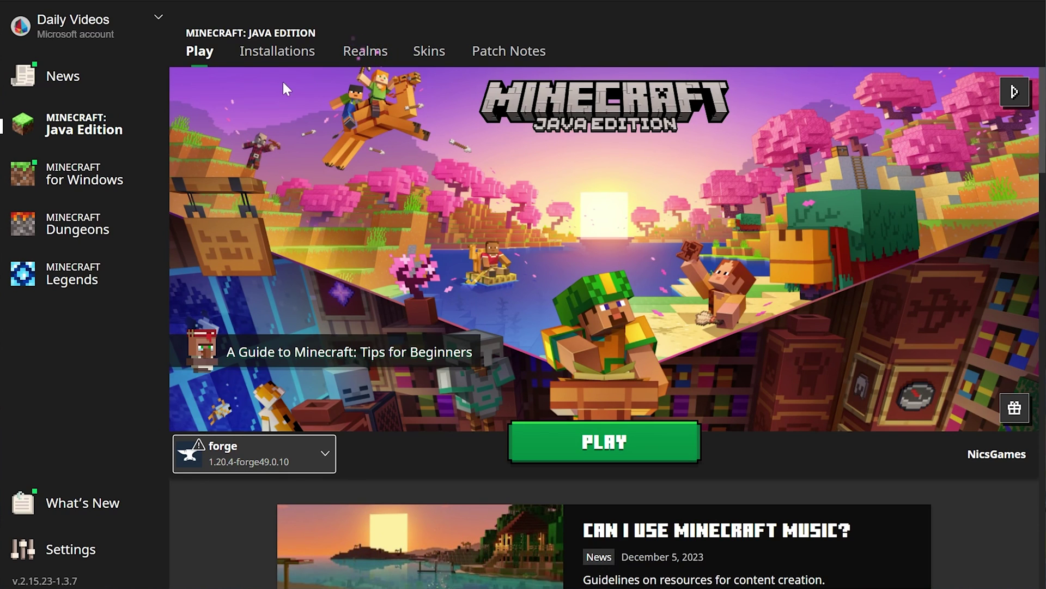
# Open the list of installations and make sure modded versions are shown.
pyautogui.click(279, 57)
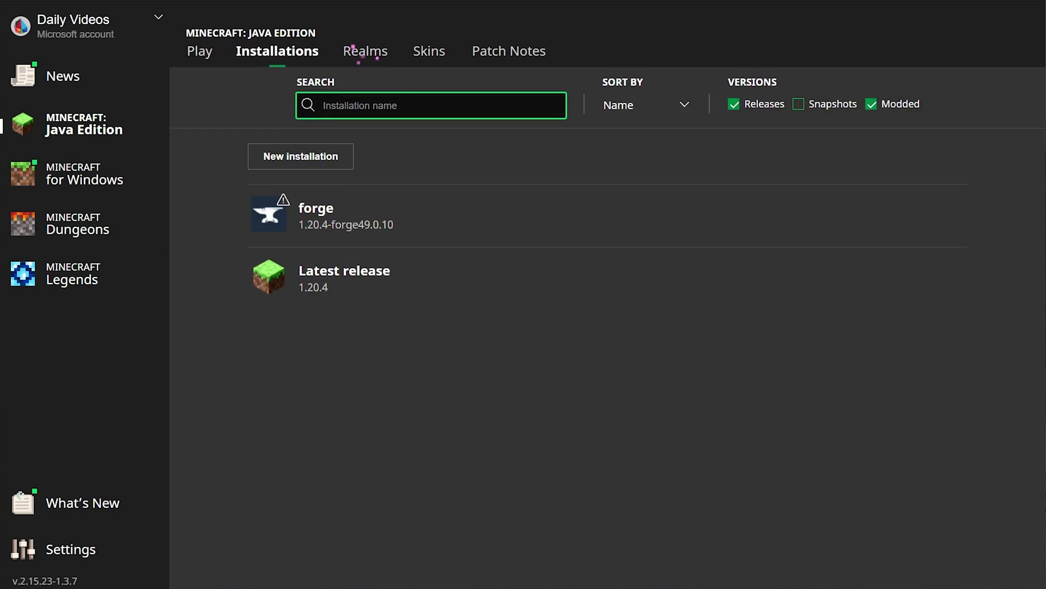
pyautogui.click(896, 105)
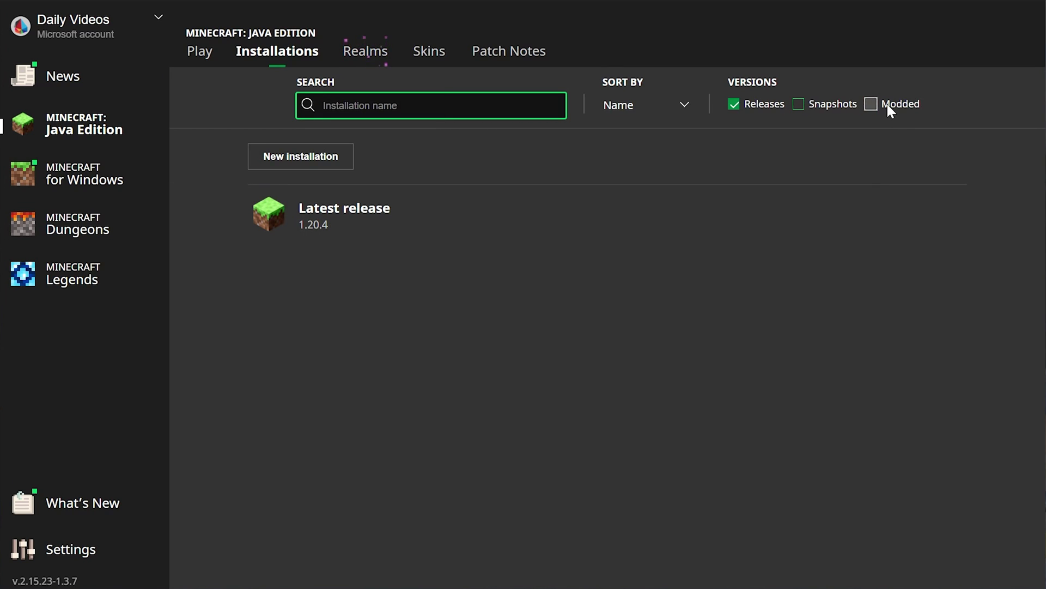
pyautogui.click(887, 105)
pyautogui.moveTo(521, 252)
pyautogui.click(871, 223)
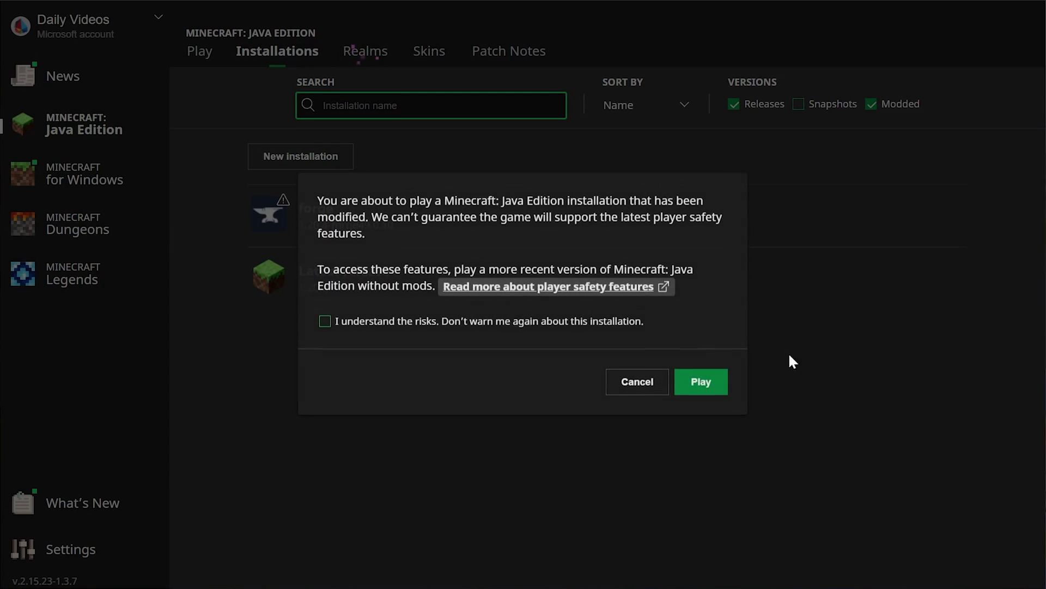
pyautogui.click(634, 387)
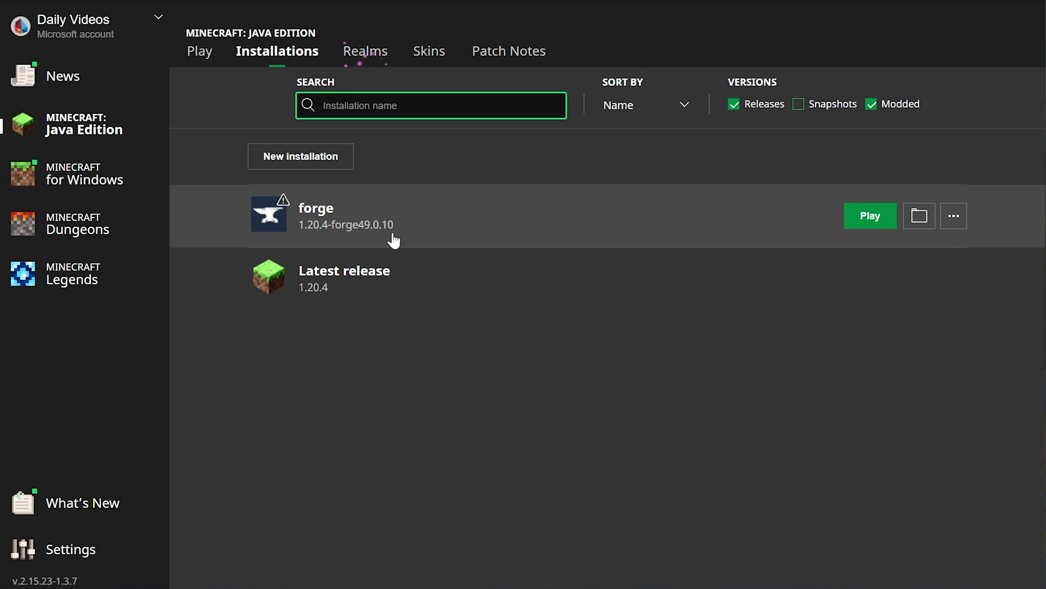
# Start a new installation named SimpleGameHosting.com and set its version to release 1.20.4-forge49.0.10.
pyautogui.click(320, 155)
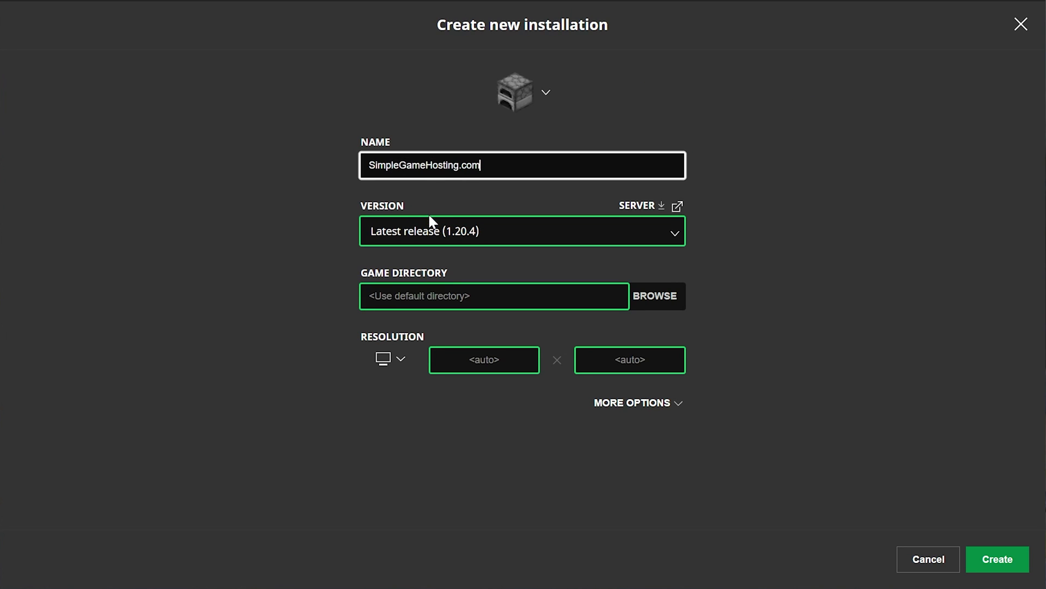
pyautogui.click(490, 231)
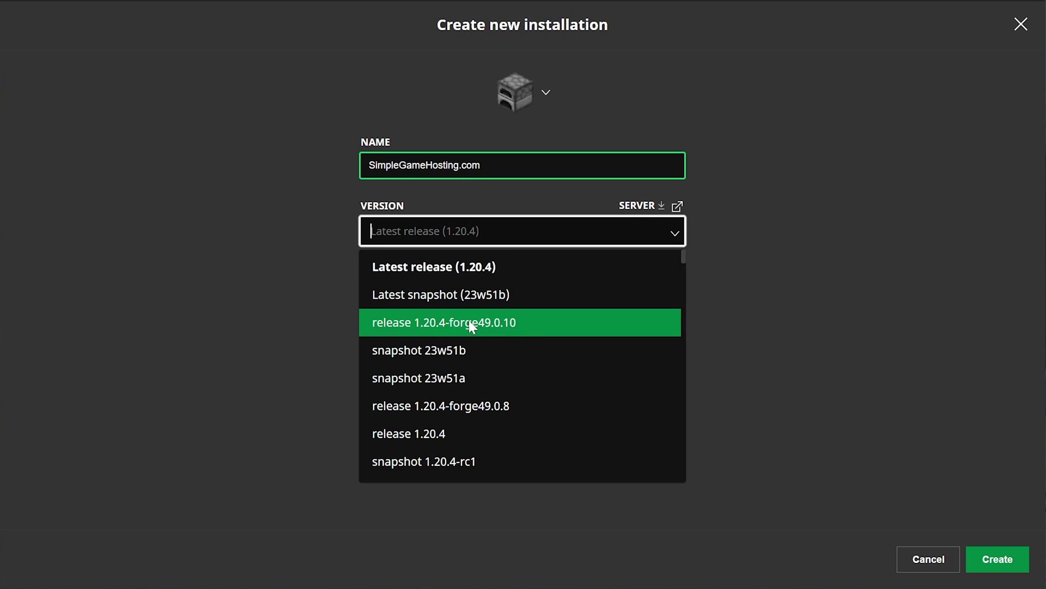
pyautogui.scroll(-5, 474, 325)
pyautogui.scroll(5, 483, 327)
pyautogui.scroll(-5, 501, 318)
pyautogui.scroll(5, 512, 327)
pyautogui.click(518, 327)
# Set the new installation's resolution to 2560 x 1440 and create it.
pyautogui.click(402, 399)
pyautogui.click(390, 353)
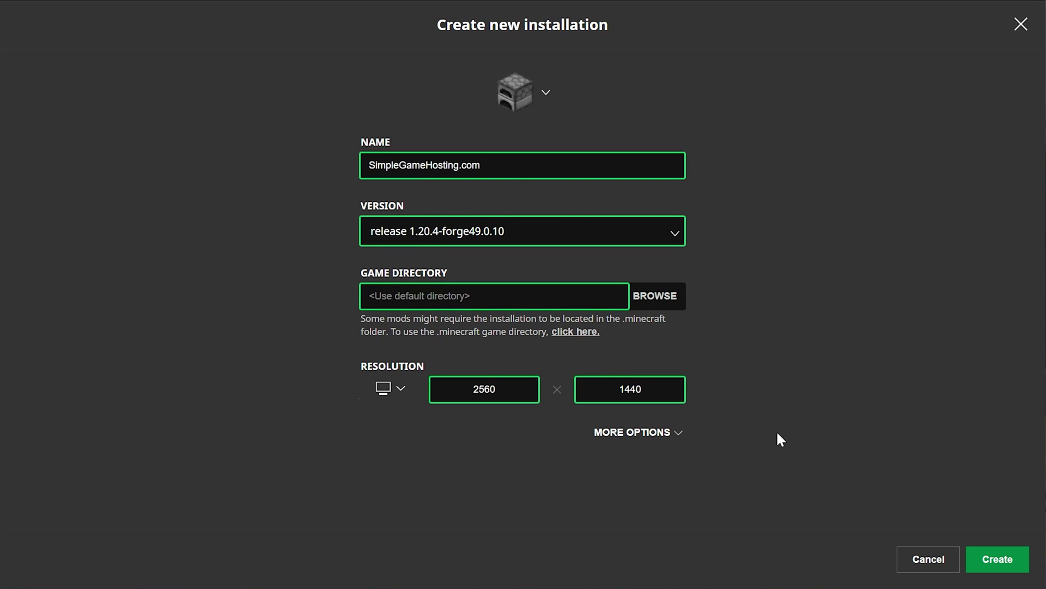
pyautogui.click(997, 558)
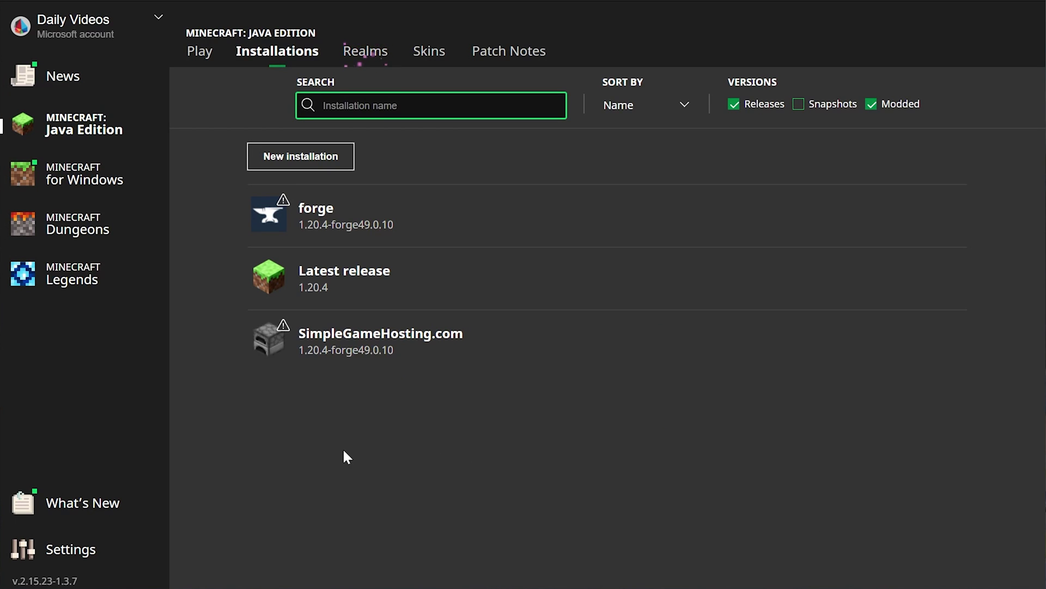
# Launch the SimpleGameHosting.com installation, accepting the warning about modified installations.
pyautogui.moveTo(280, 218)
pyautogui.moveTo(317, 332)
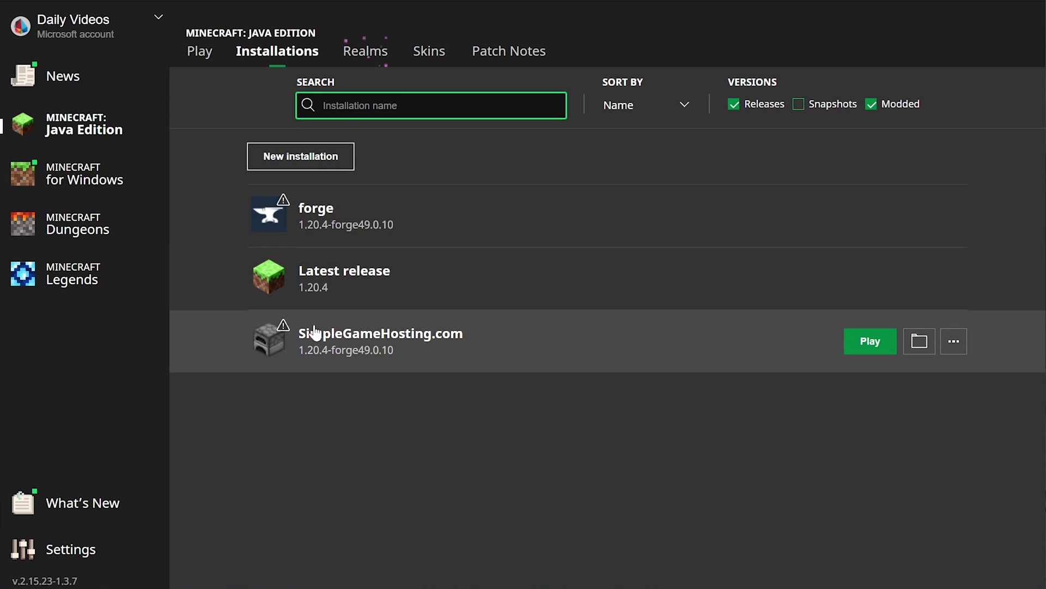
pyautogui.click(859, 341)
pyautogui.click(739, 464)
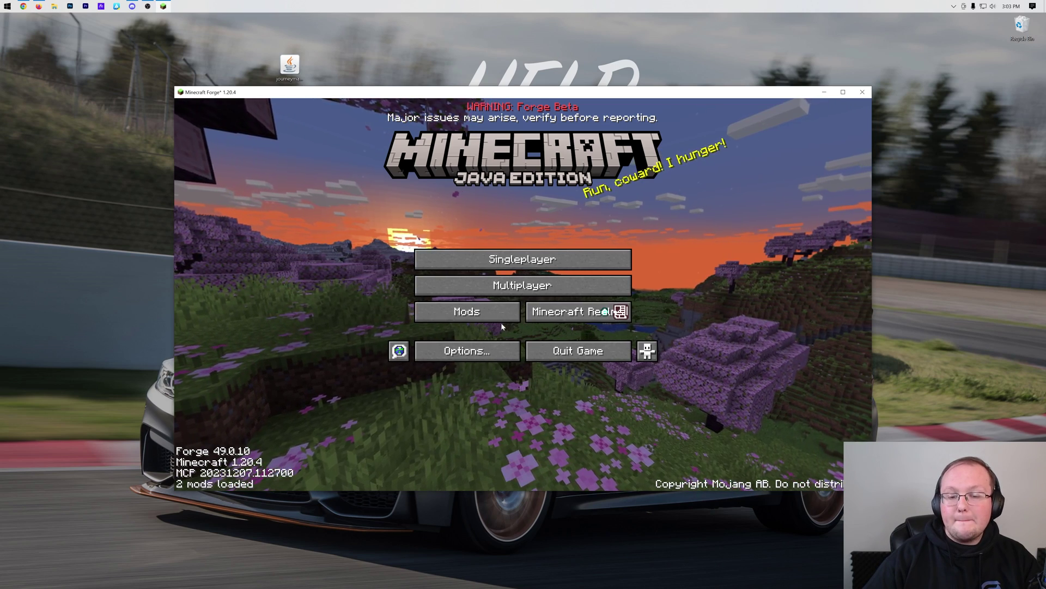
# Open the mods folder from the game's mod list and move the JourneyMap 1.20.4-5.9.20 Forge .jar from the desktop into it.
pyautogui.click(500, 321)
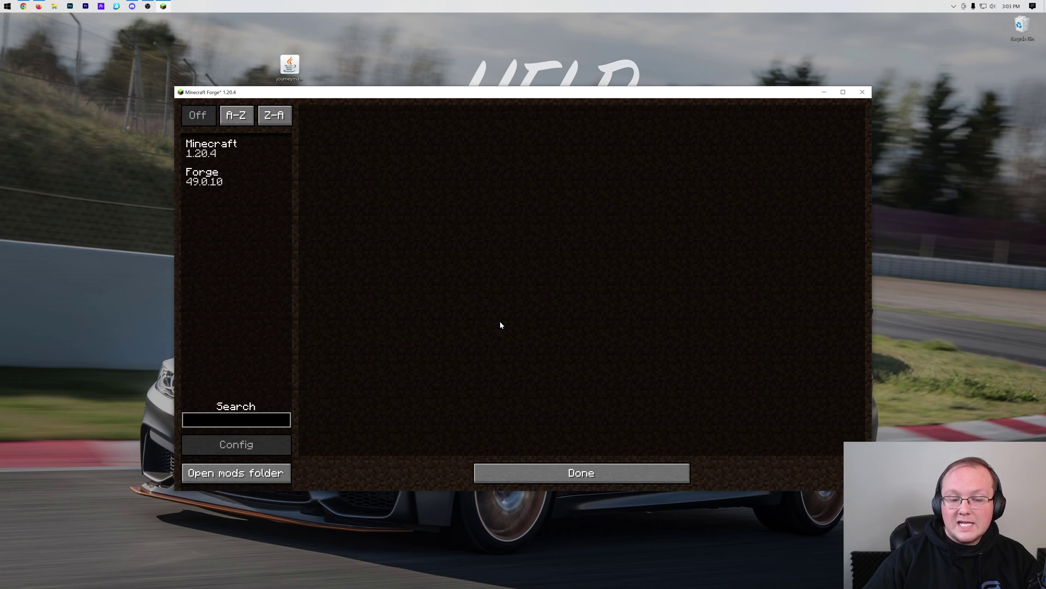
pyautogui.click(519, 466)
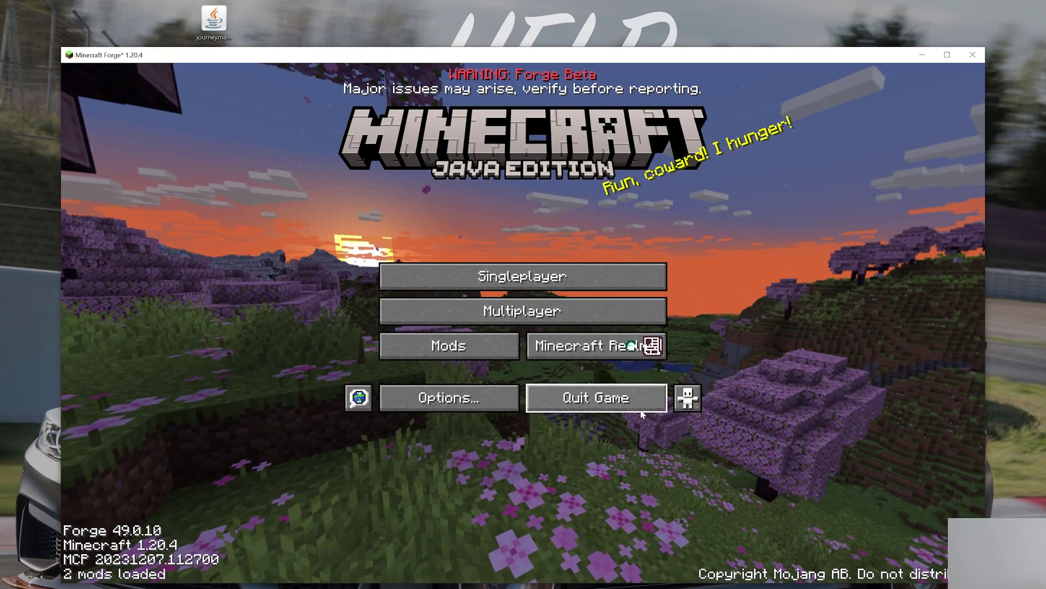
pyautogui.click(456, 318)
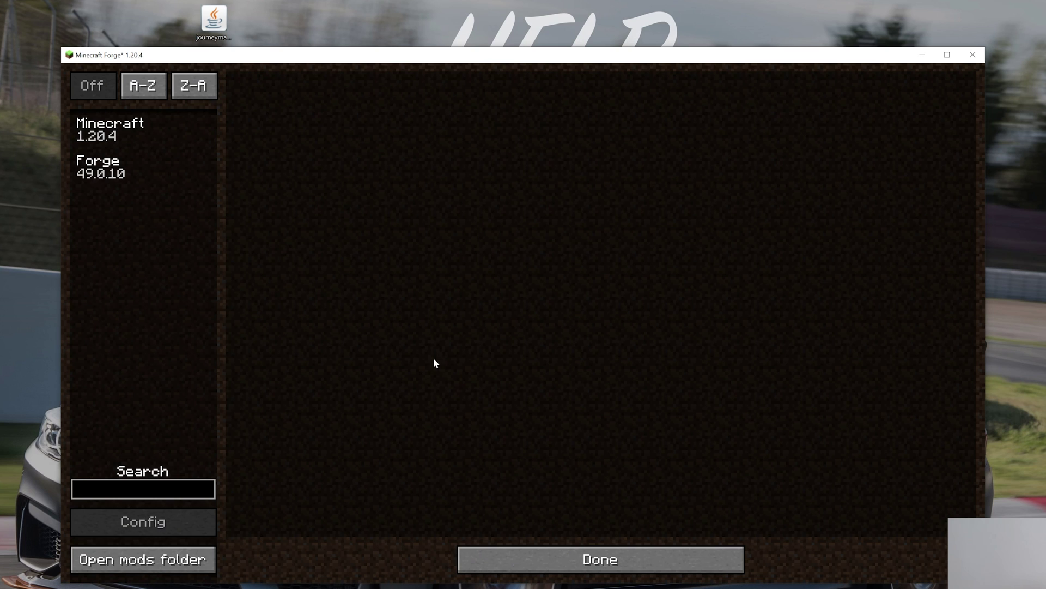
pyautogui.click(182, 552)
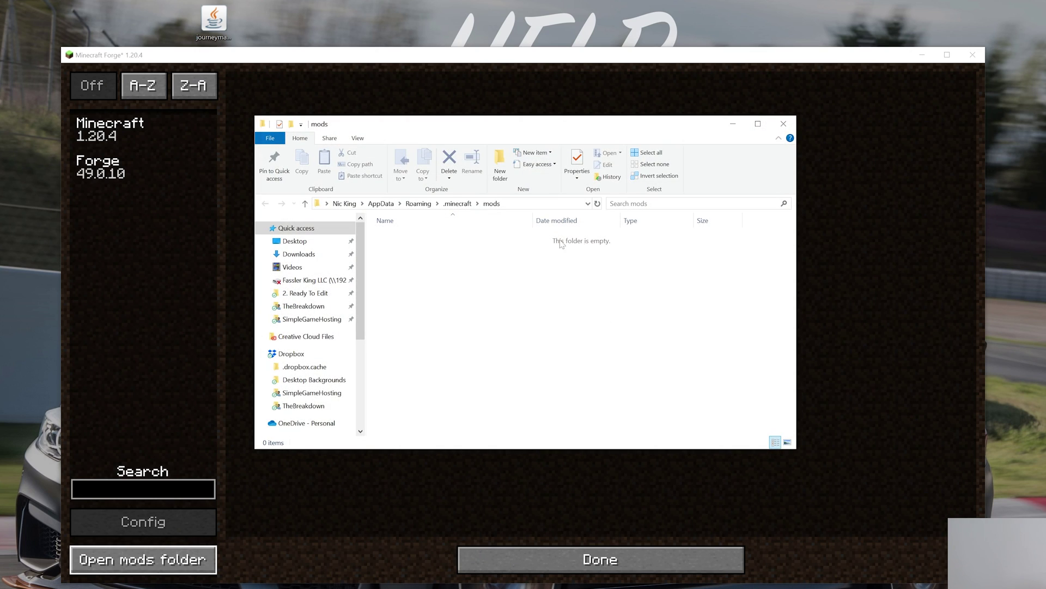
pyautogui.moveTo(216, 30); pyautogui.dragTo(561, 291)
pyautogui.click(624, 291)
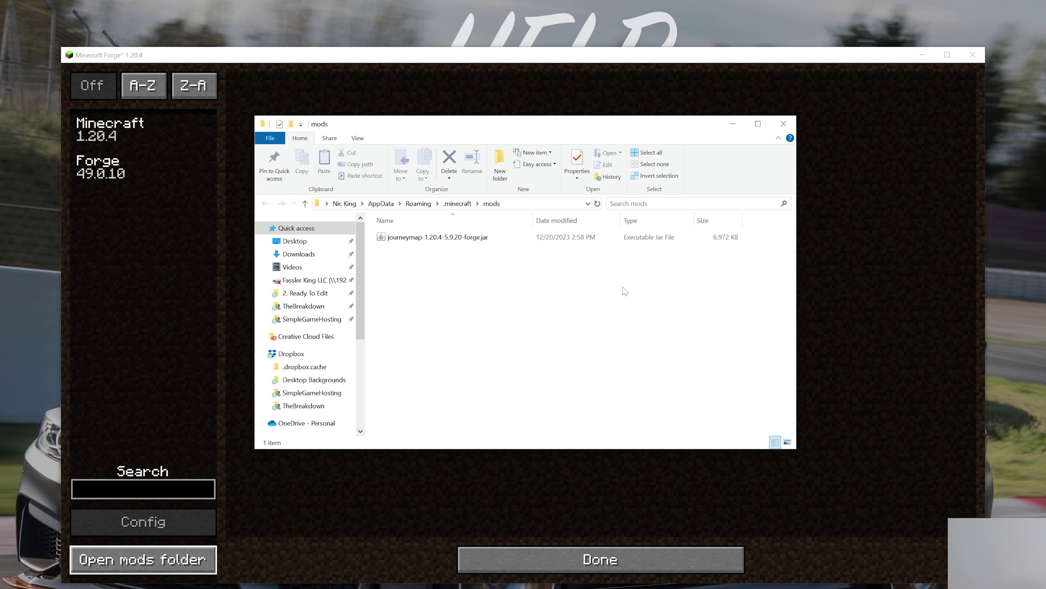
pyautogui.click(783, 125)
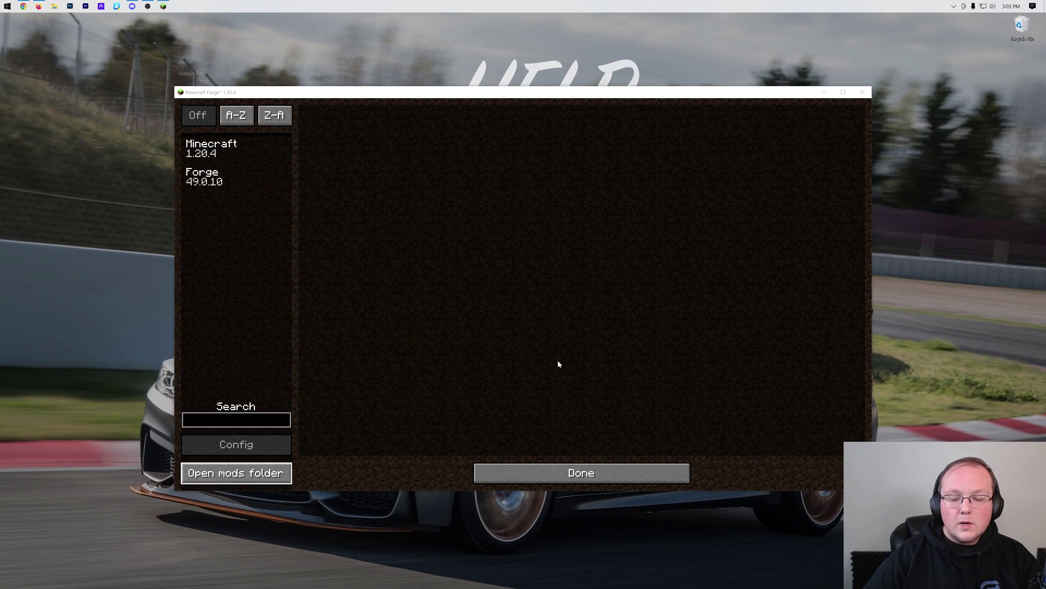
# Quit the game and reopen the Minecraft Launcher.
pyautogui.click(589, 471)
pyautogui.click(575, 351)
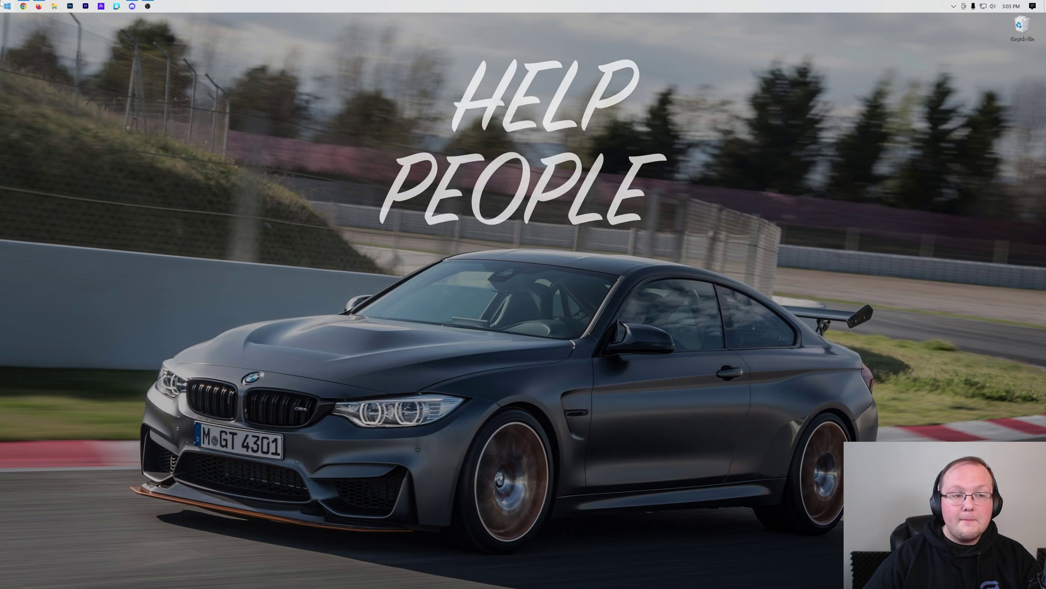
pyautogui.click(7, 6)
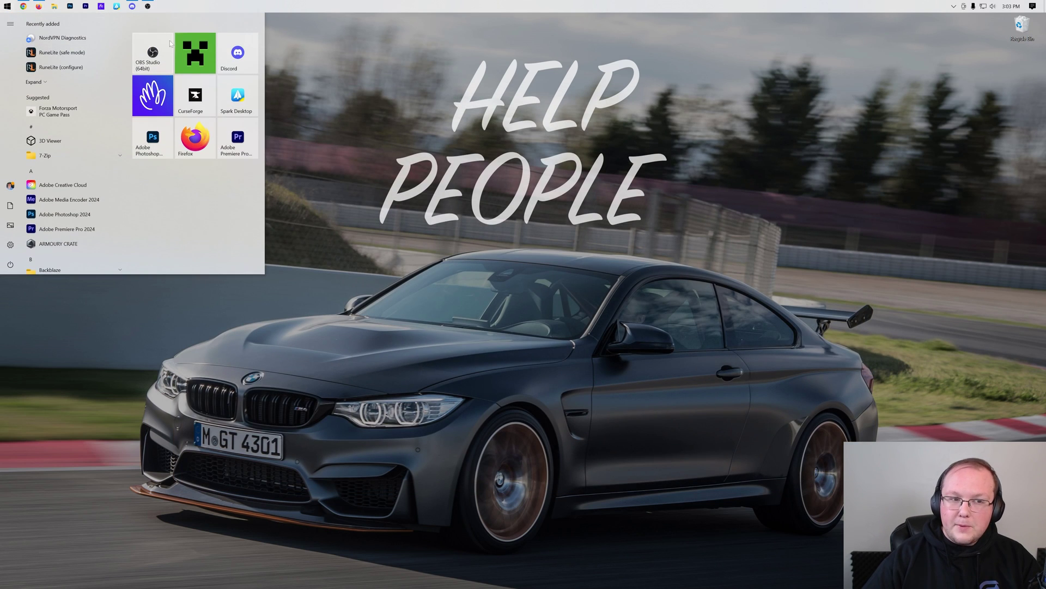
pyautogui.click(188, 39)
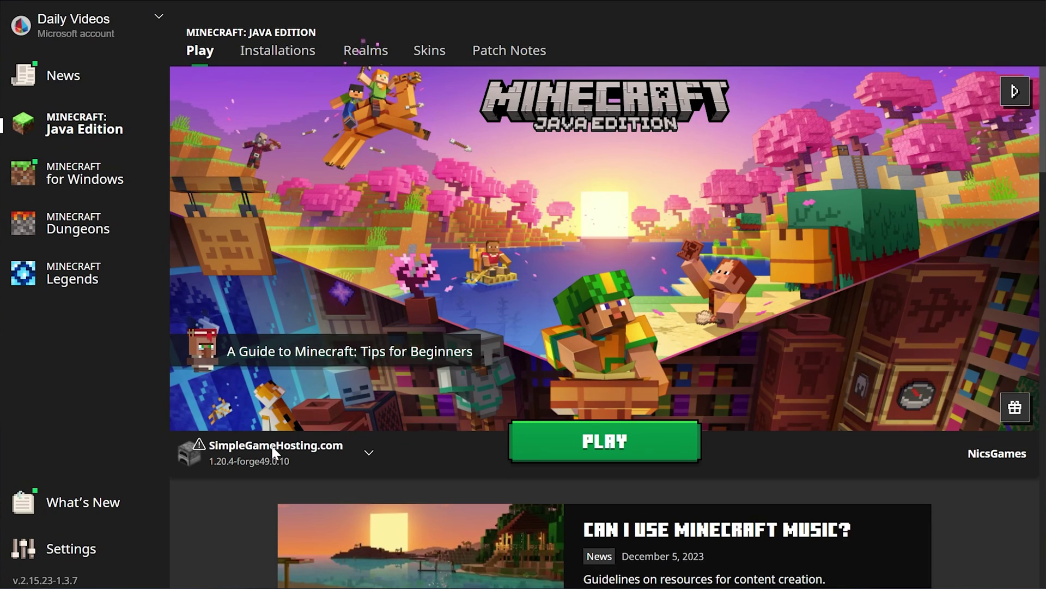
# Select the SimpleGameHosting.com installation and launch it, accepting the modified-installation warning.
pyautogui.click(272, 453)
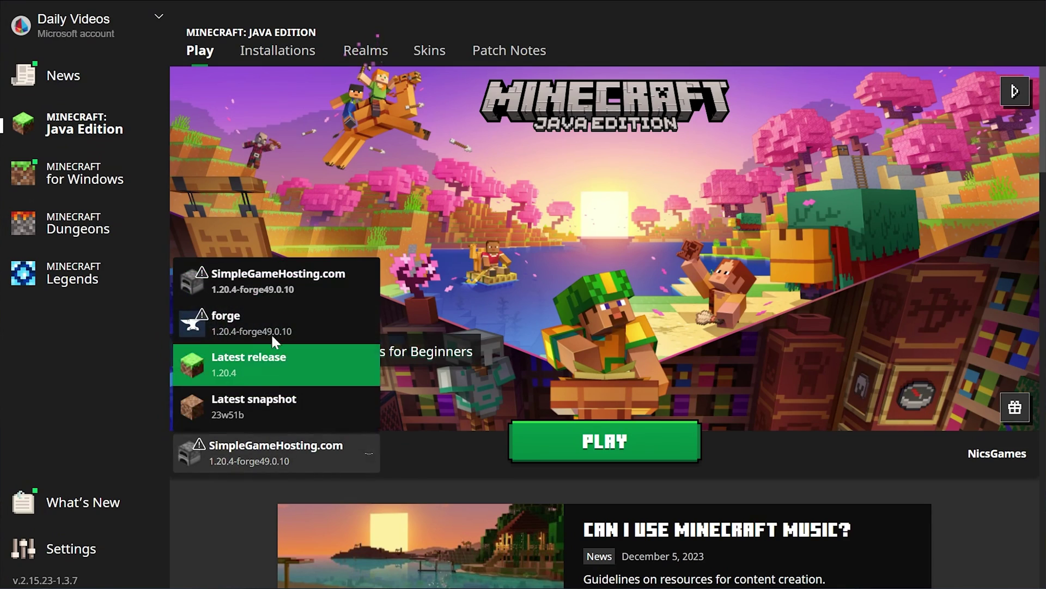
pyautogui.click(273, 297)
pyautogui.click(518, 444)
pyautogui.click(694, 384)
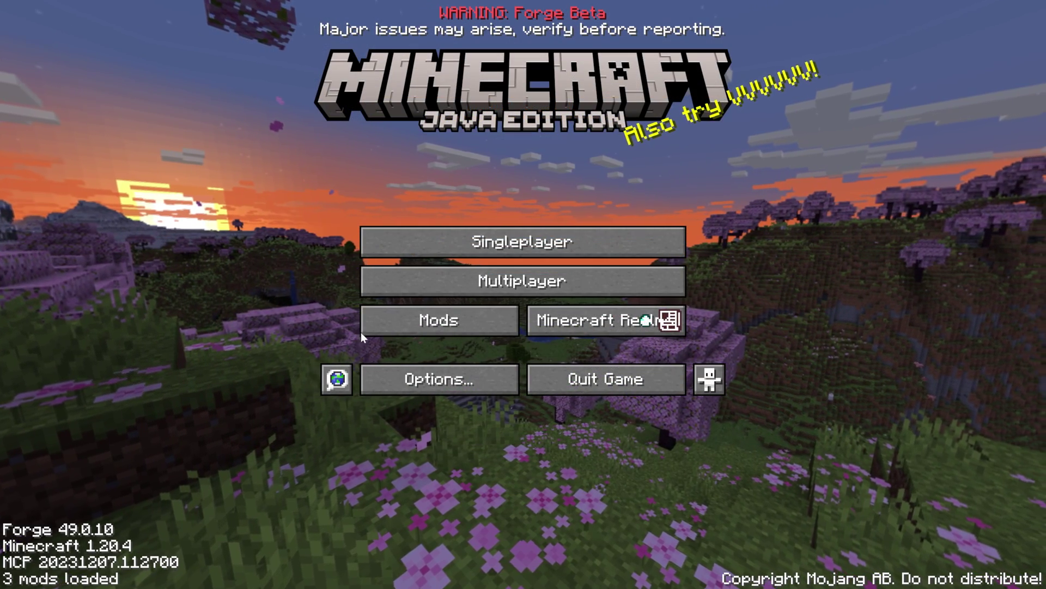
# Check the JourneyMap entry in the game's mod list and return to the title screen.
pyautogui.click(391, 322)
pyautogui.click(81, 158)
pyautogui.click(570, 567)
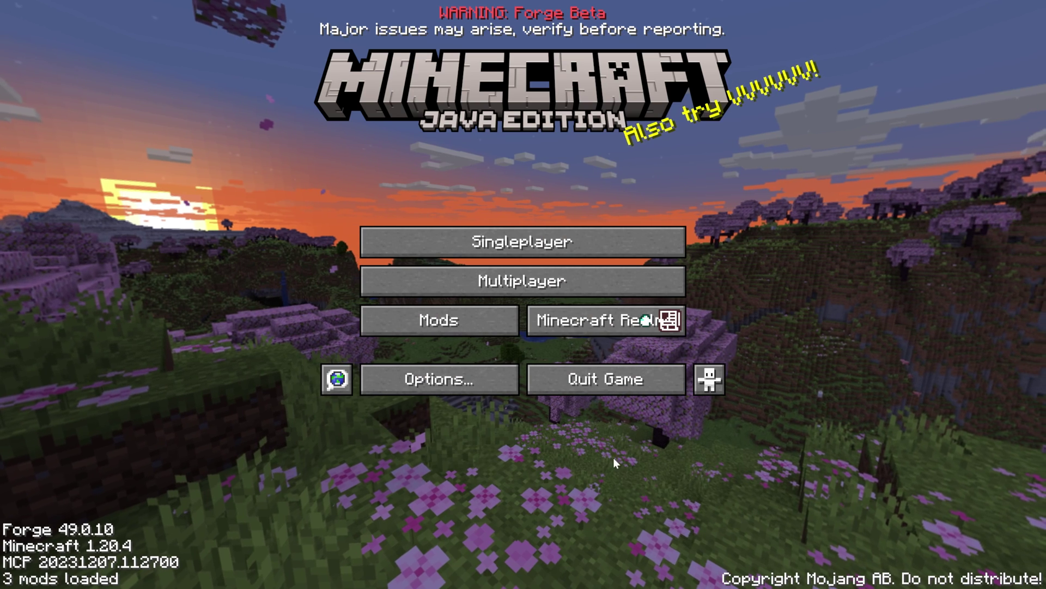
# Join the SimpleGameHosting multiplayer server and walk forward in the world.
pyautogui.click(535, 294)
pyautogui.click(461, 312)
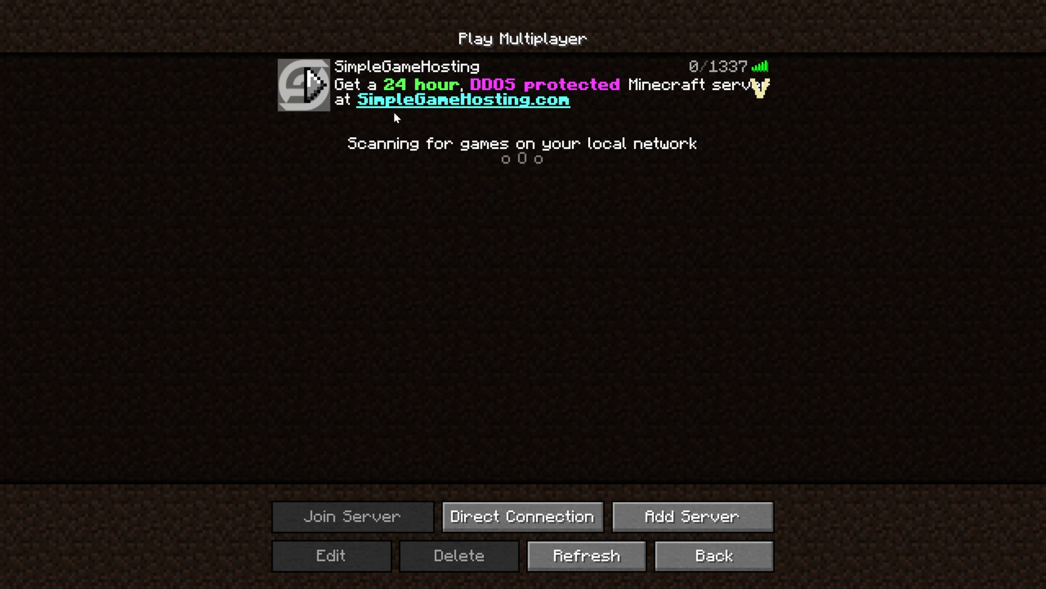
pyautogui.doubleClick(410, 109)
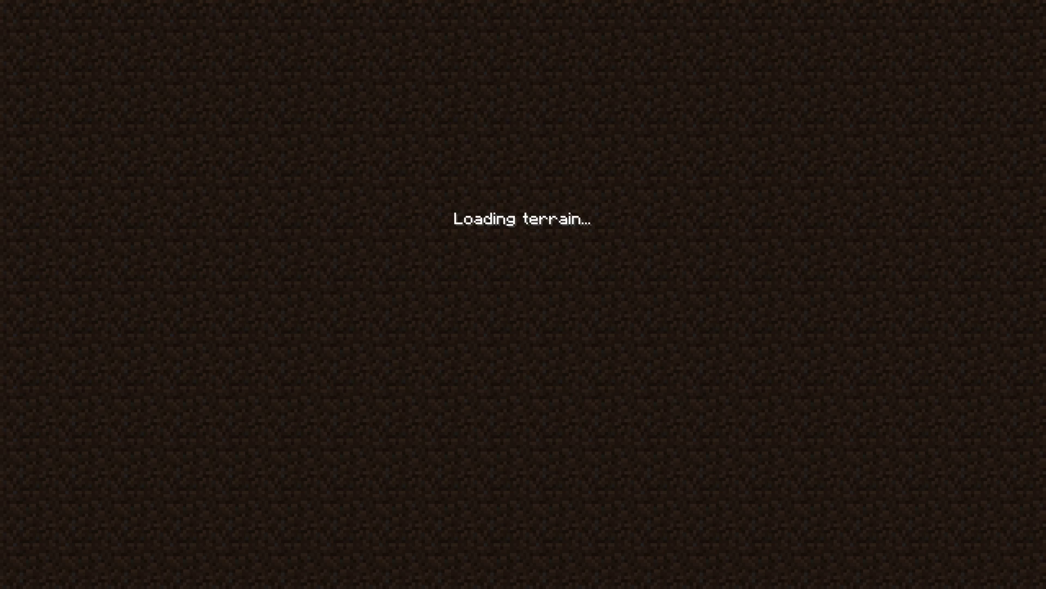
pyautogui.press('w')
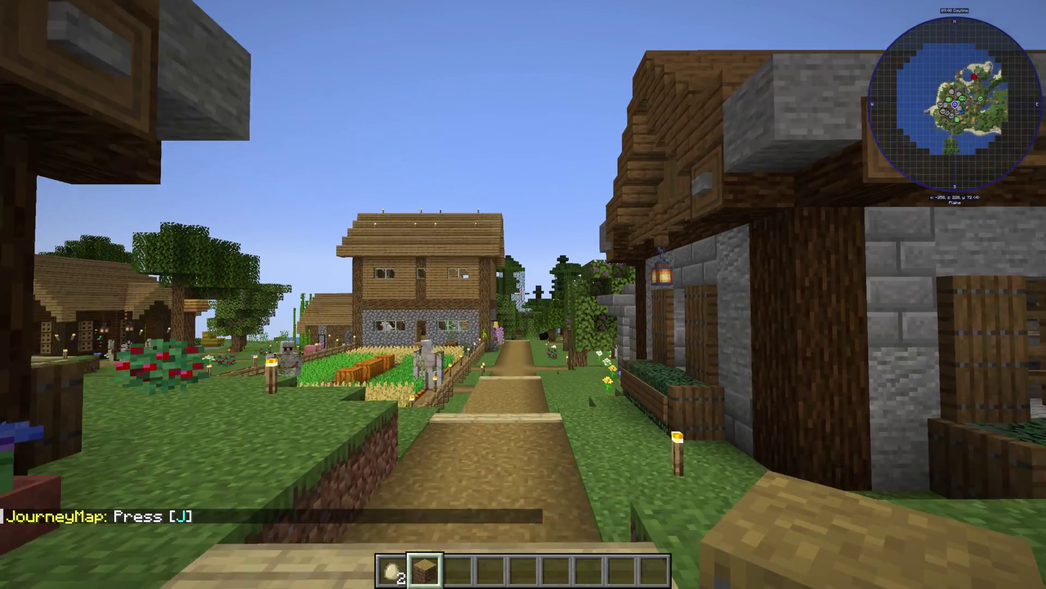
# Open JourneyMap's full-screen map, dismissing its About screen, and examine the mapped island up close.
pyautogui.press('j')
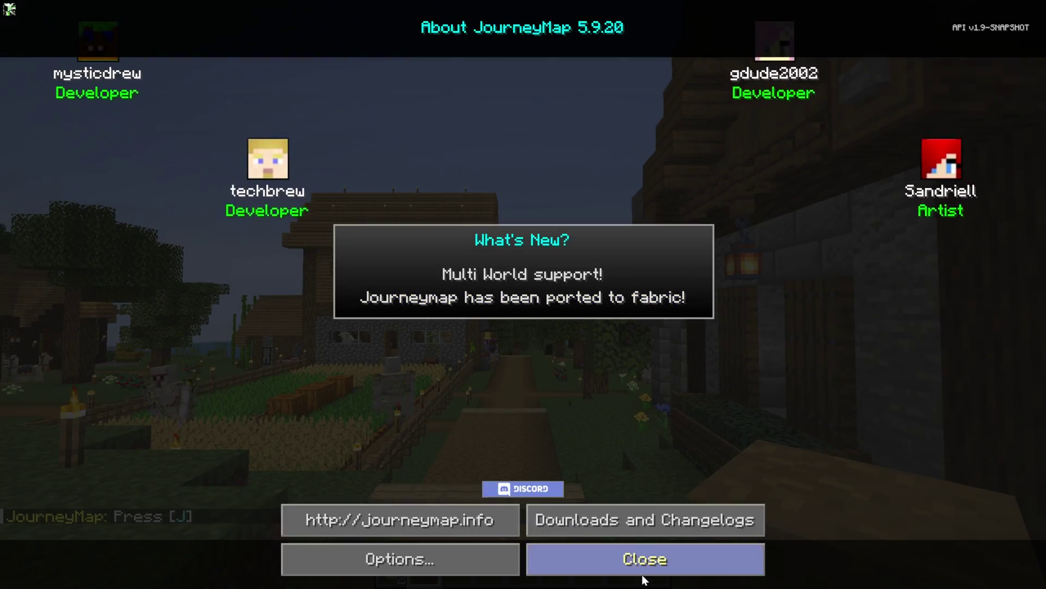
pyautogui.click(619, 566)
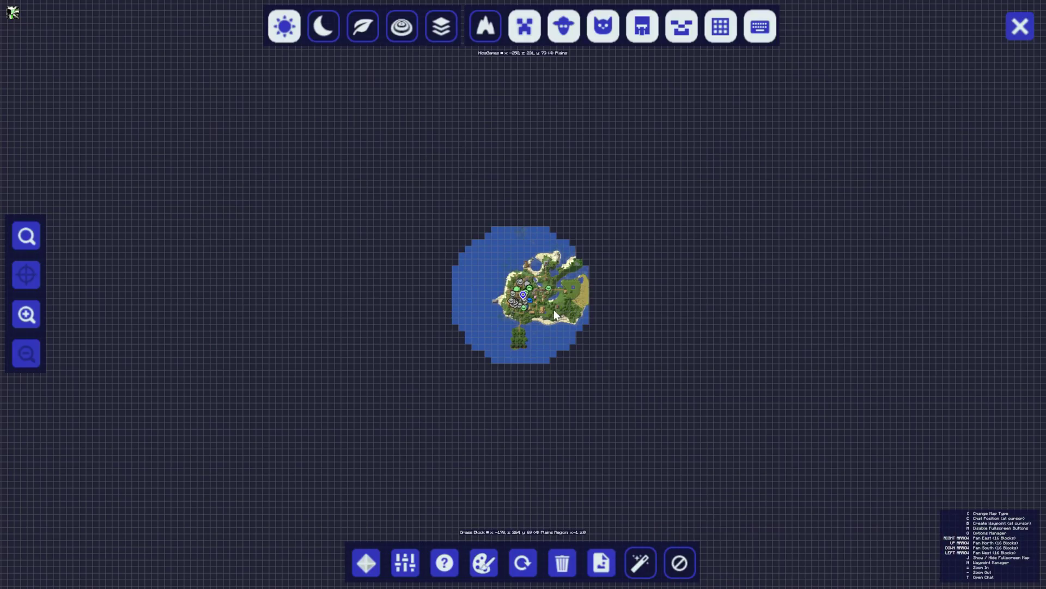
pyautogui.scroll(4, 554, 310)
pyautogui.scroll(-2, 519, 296)
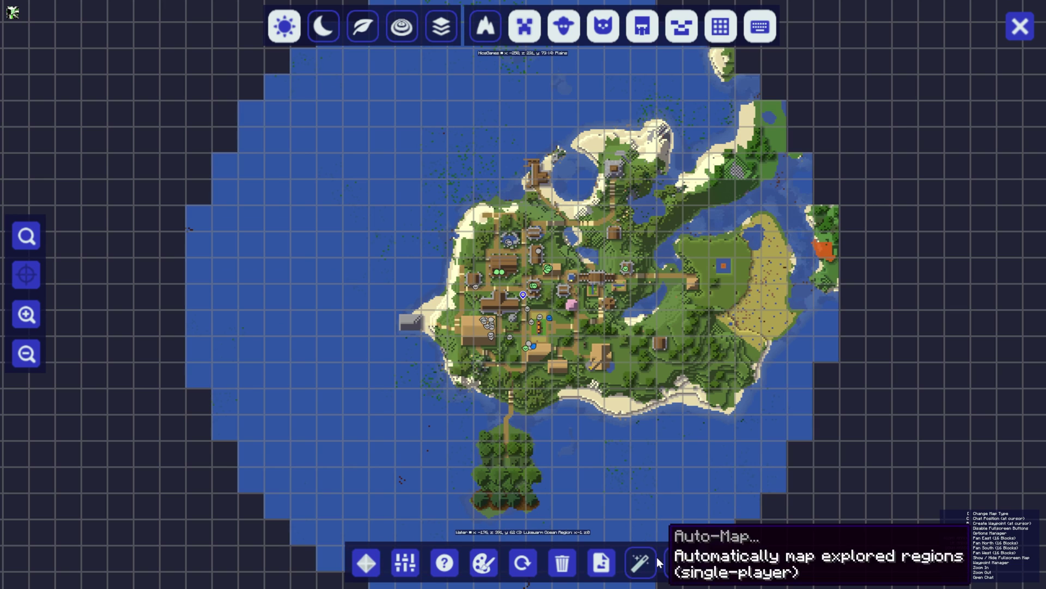
# Look over JourneyMap's client option categories and close the full-screen map.
pyautogui.click(405, 562)
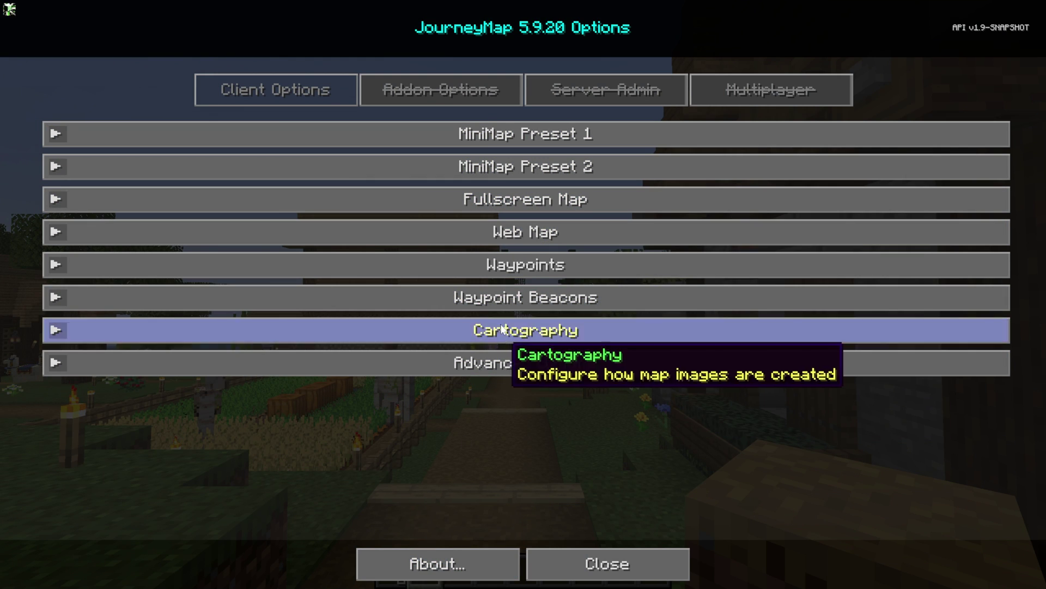
pyautogui.press('Escape')
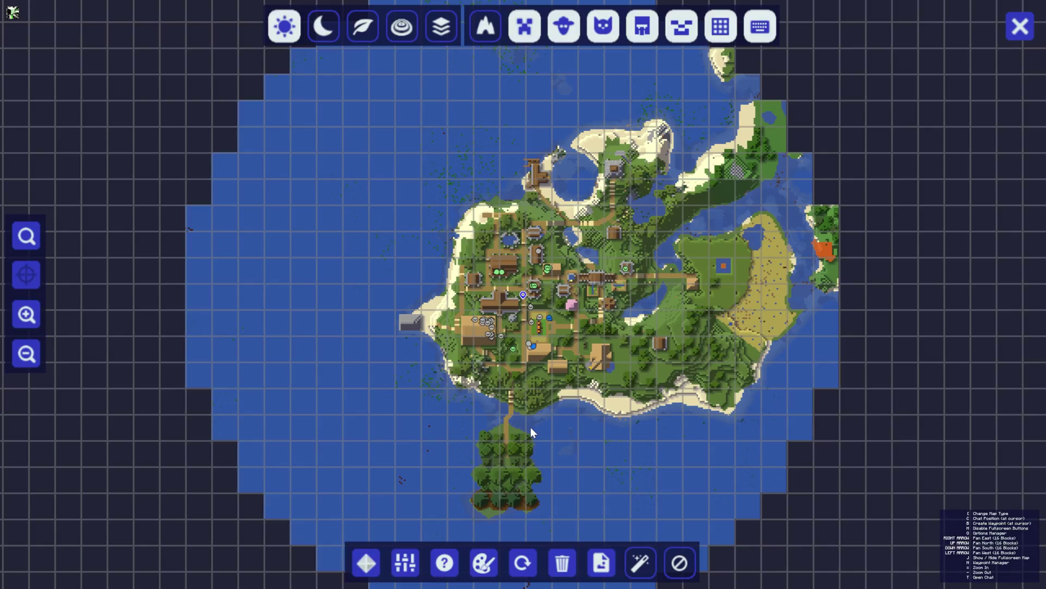
pyautogui.click(1027, 37)
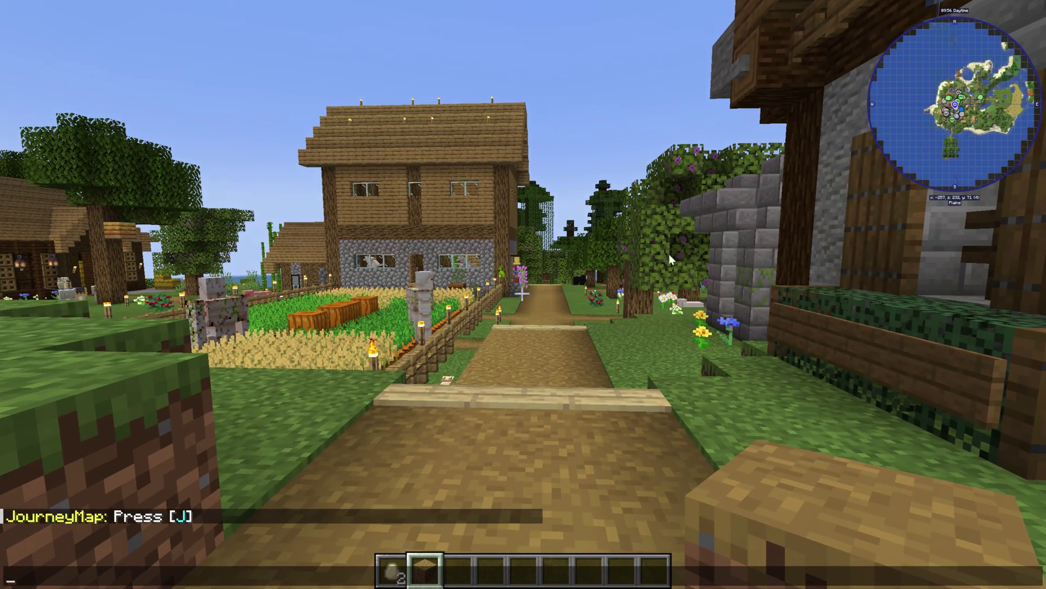
# Close the chat entry and walk along the village path past the fenced crop field.
pyautogui.press('Escape')
pyautogui.press('w')
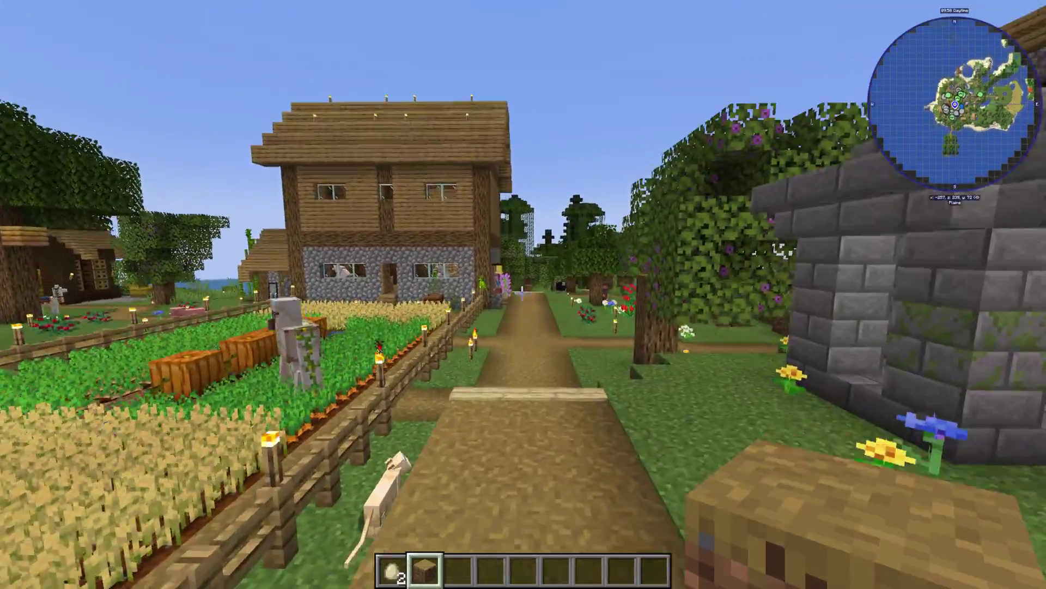
pyautogui.press('w')
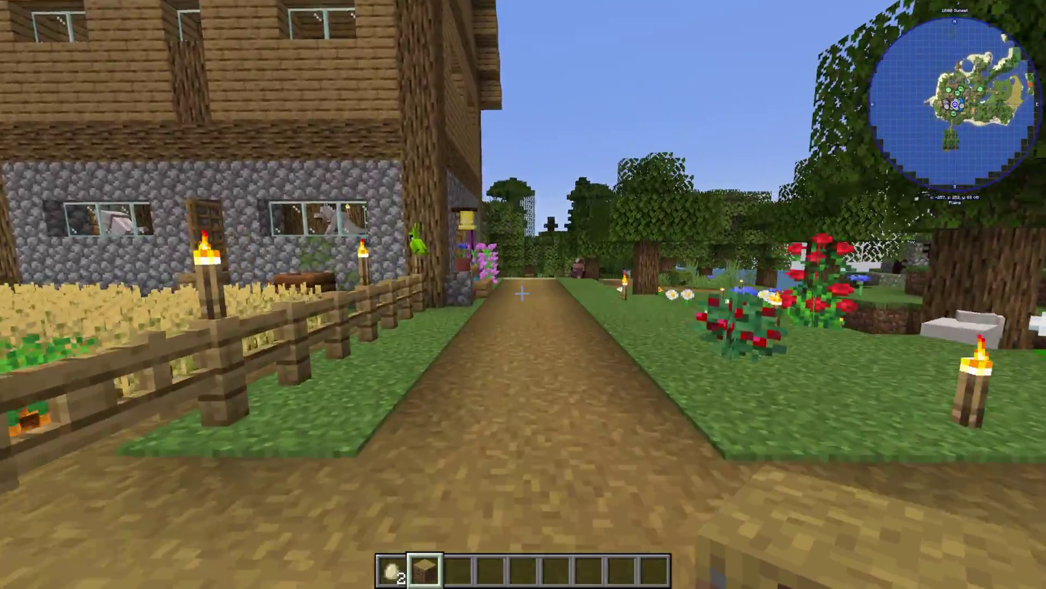
# Walk past the crop field, up the village steps between the houses, and along the path toward the sunset shoreline.
pyautogui.press('w')
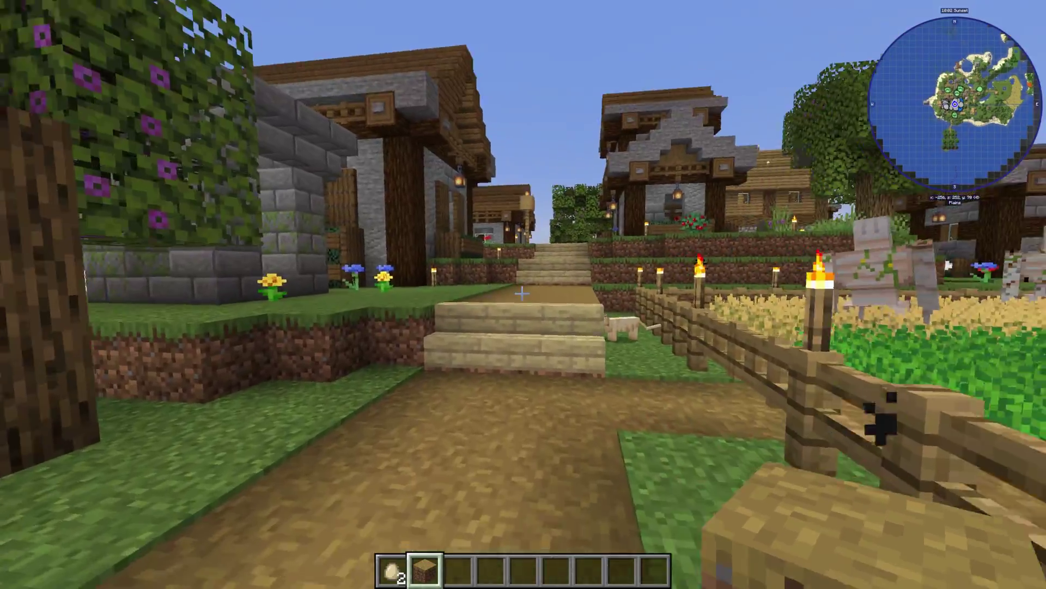
pyautogui.press('w')
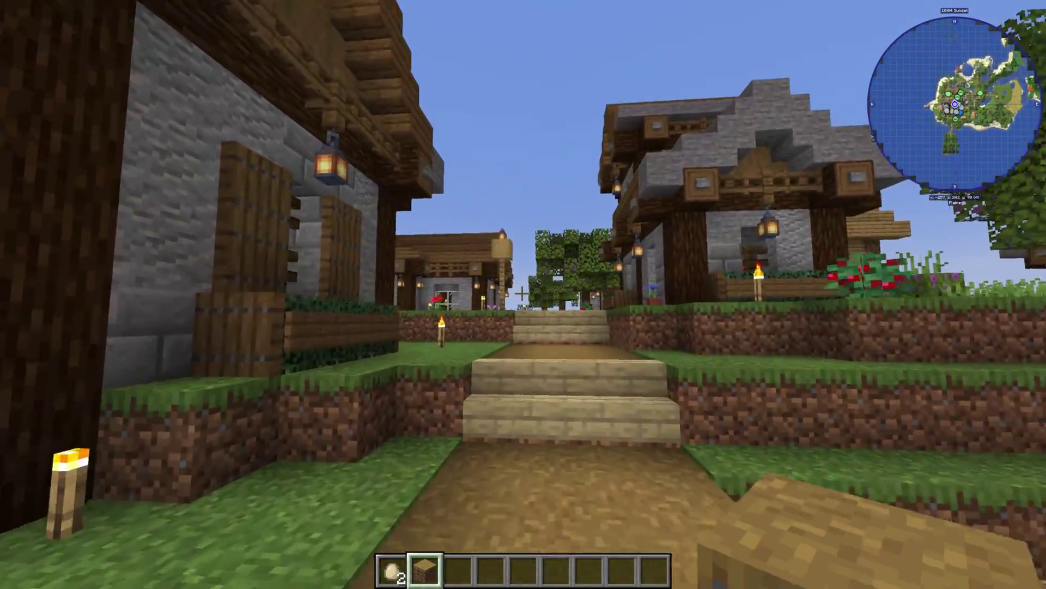
pyautogui.press('w')
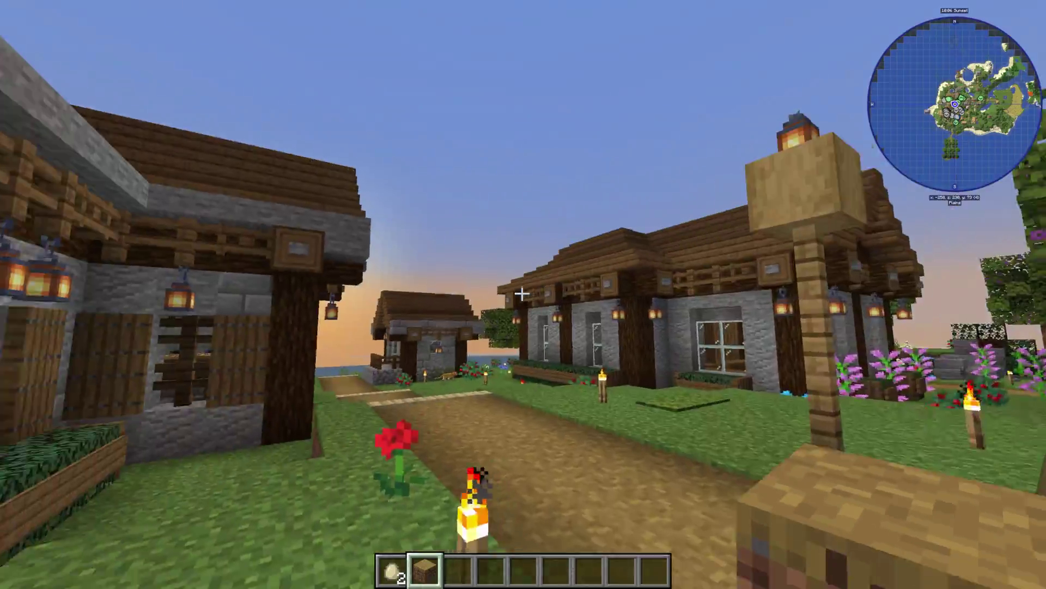
pyautogui.press('w')
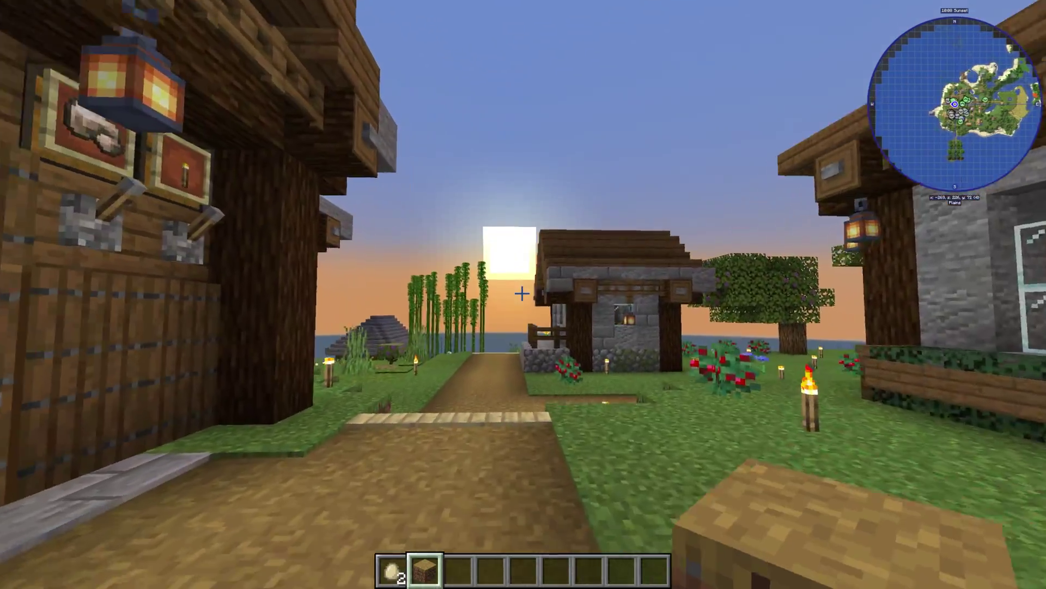
pyautogui.press('w')
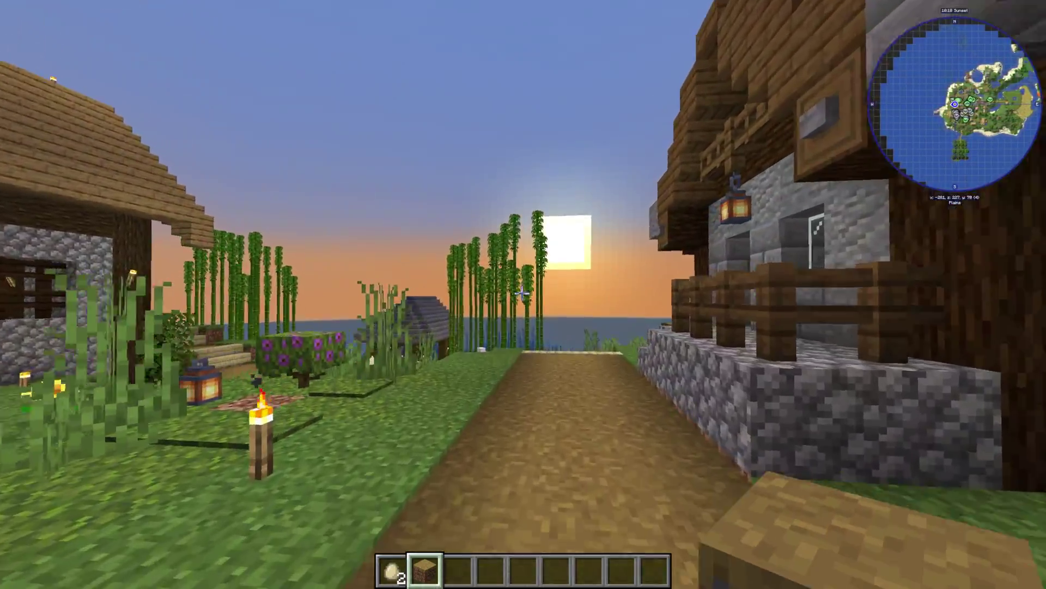
# Follow the path up the steps above the waterside pavilion and walk into the cobblestone animal barn.
pyautogui.press('w')
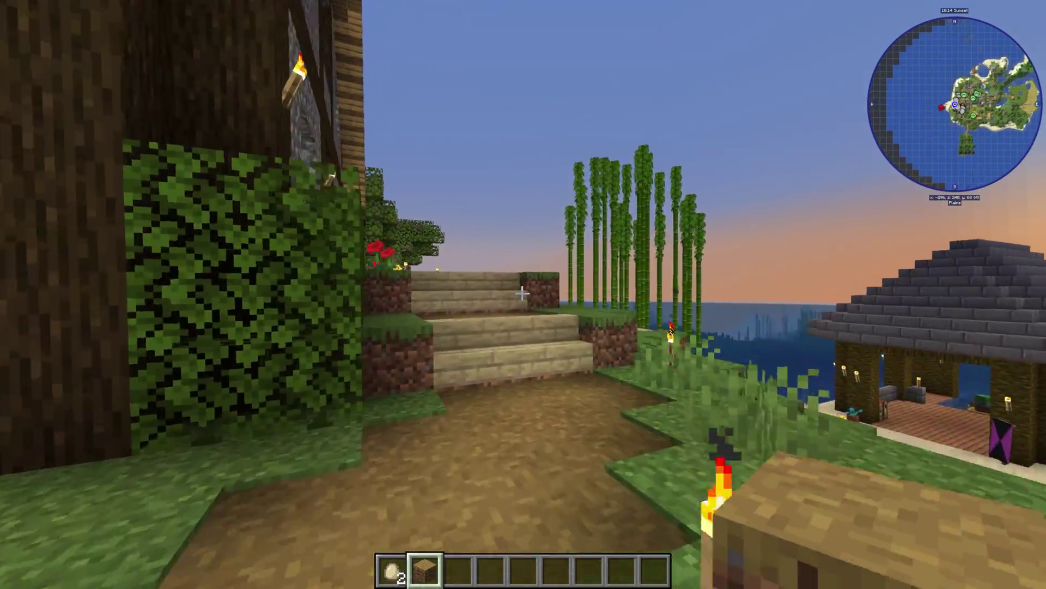
pyautogui.press('w')
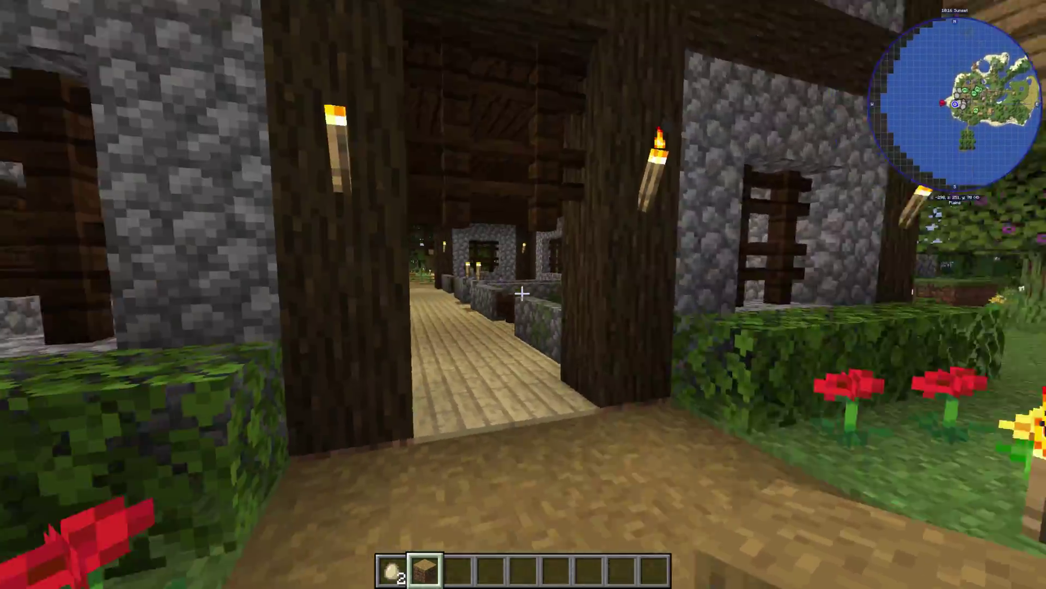
pyautogui.press('w')
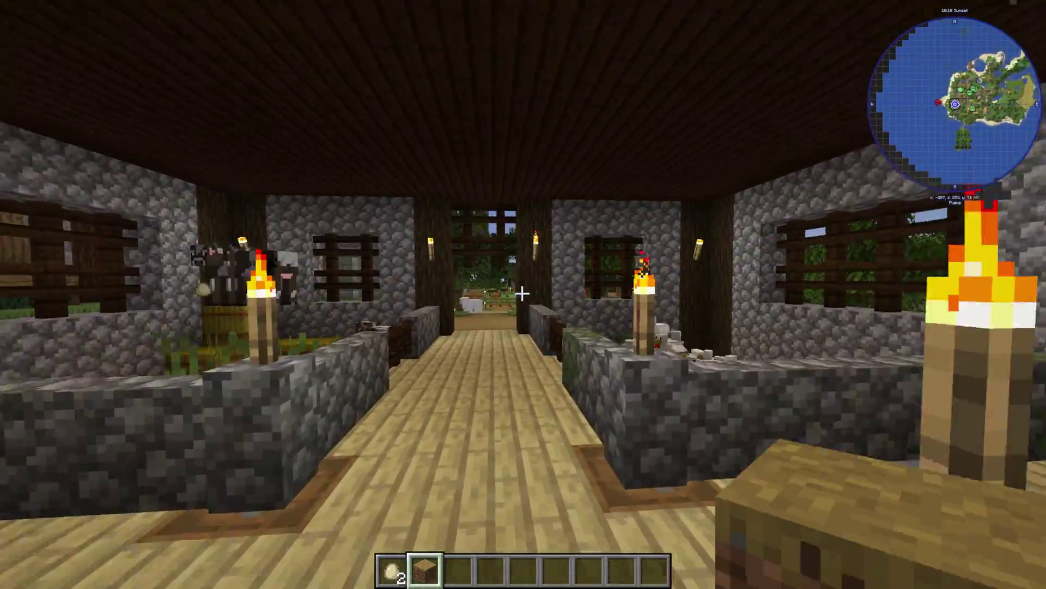